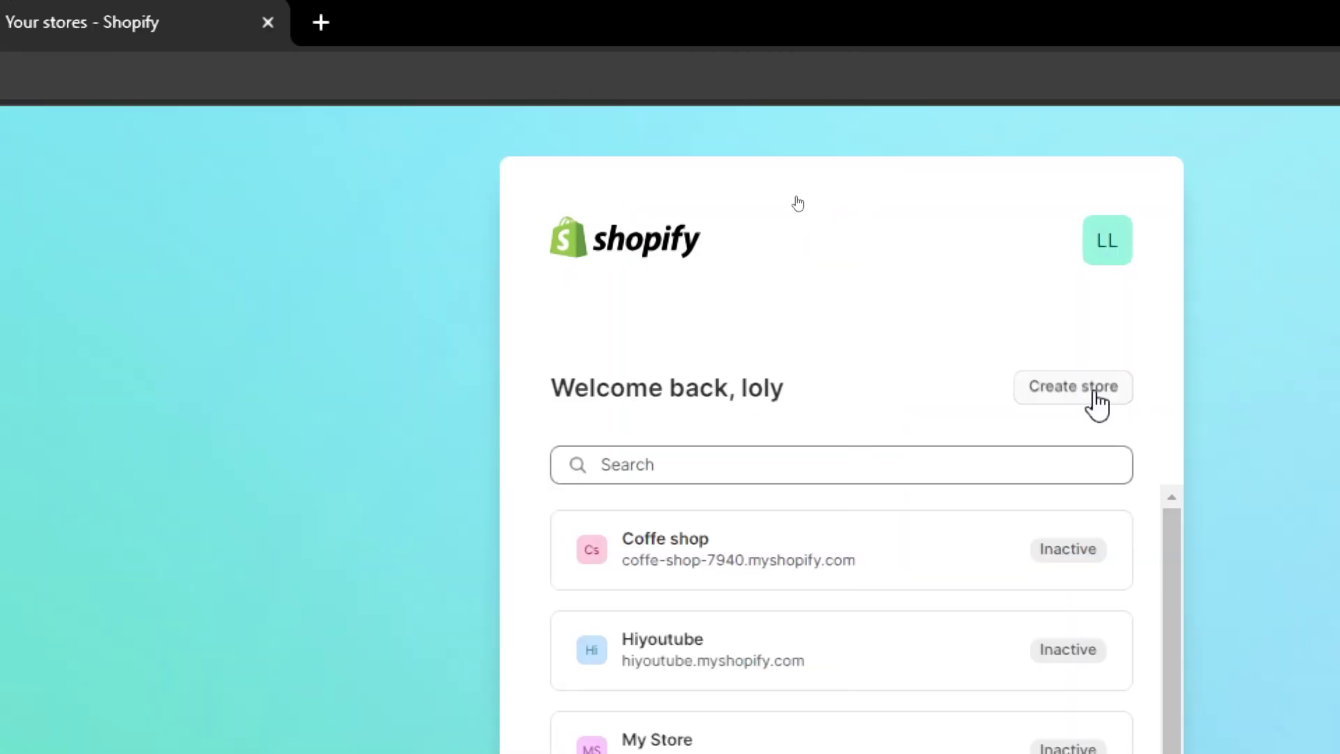
Step: From the Your stores list, start creating a new Shopify store
{"action": "left_click", "coordinate": [1095, 395]}
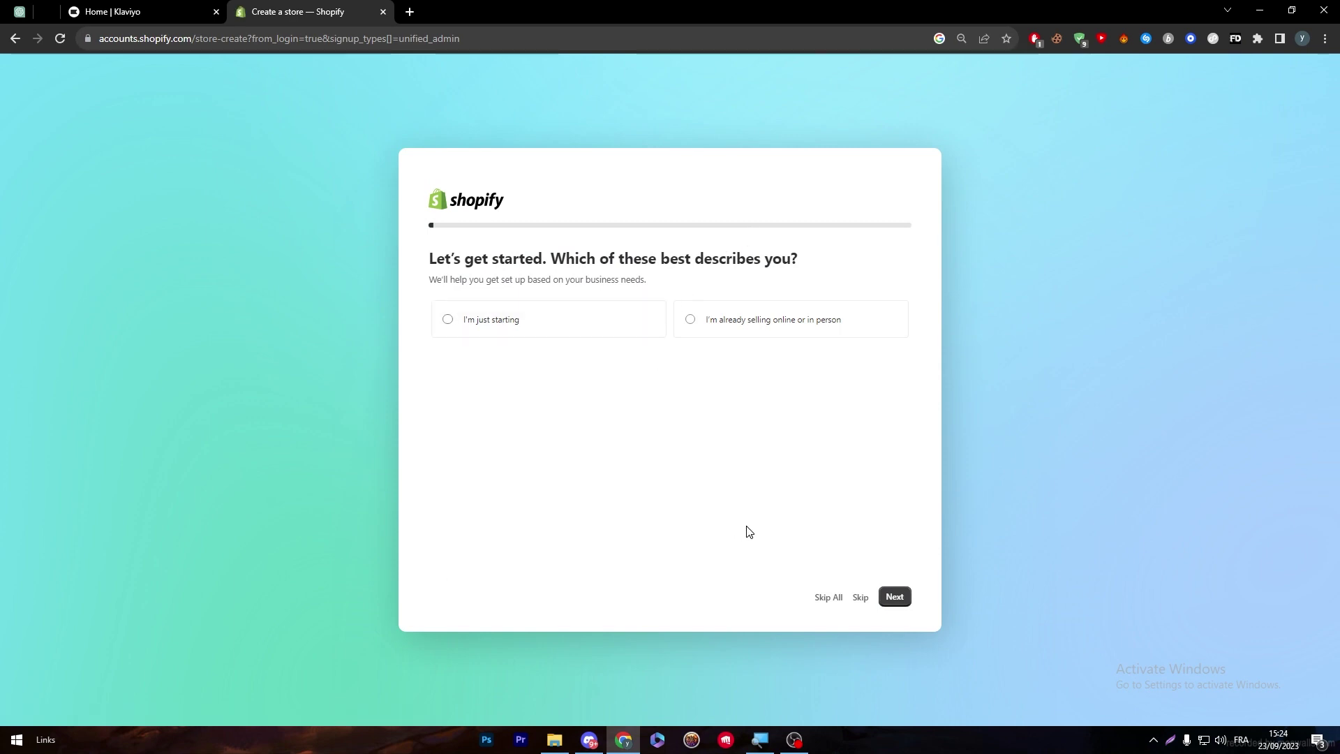
Step: Create a new store located in Morocco, skipping all setup questions, then return to Klaviyo
{"action": "left_click", "coordinate": [827, 598]}
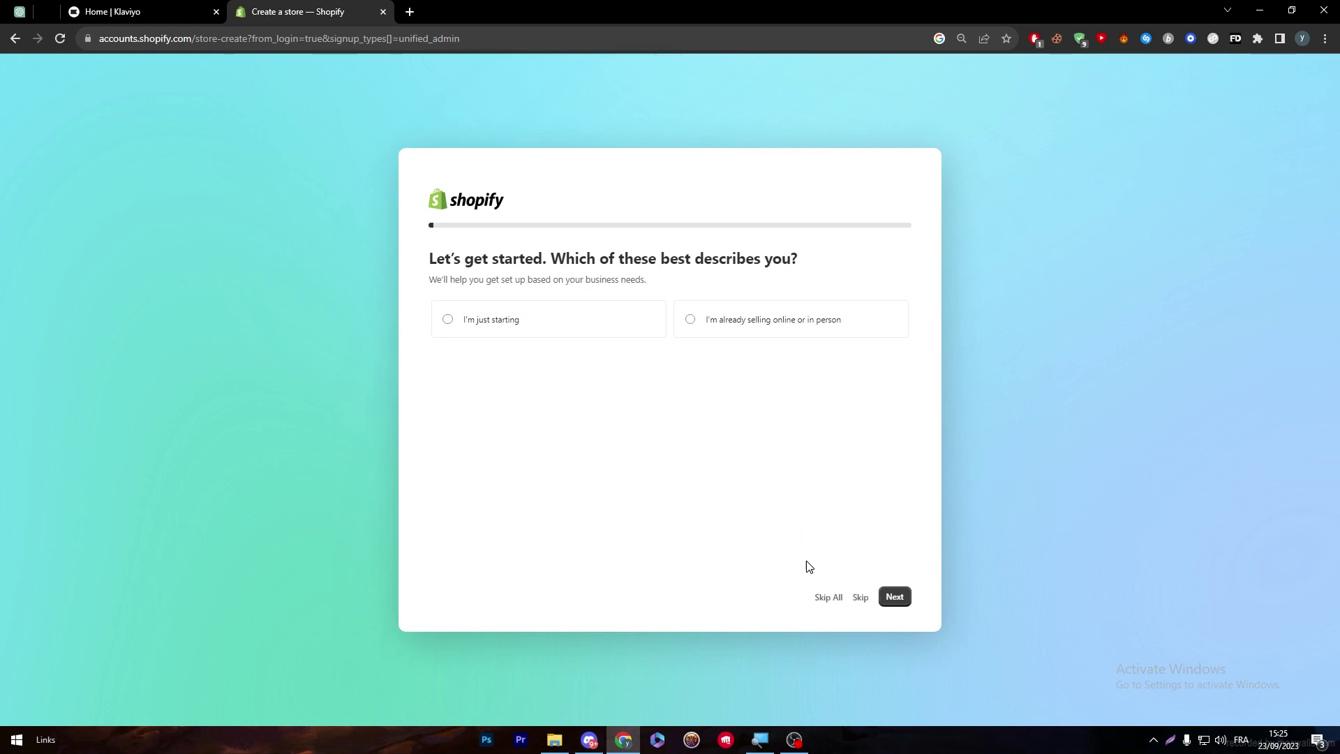
{"action": "left_click", "coordinate": [834, 600]}
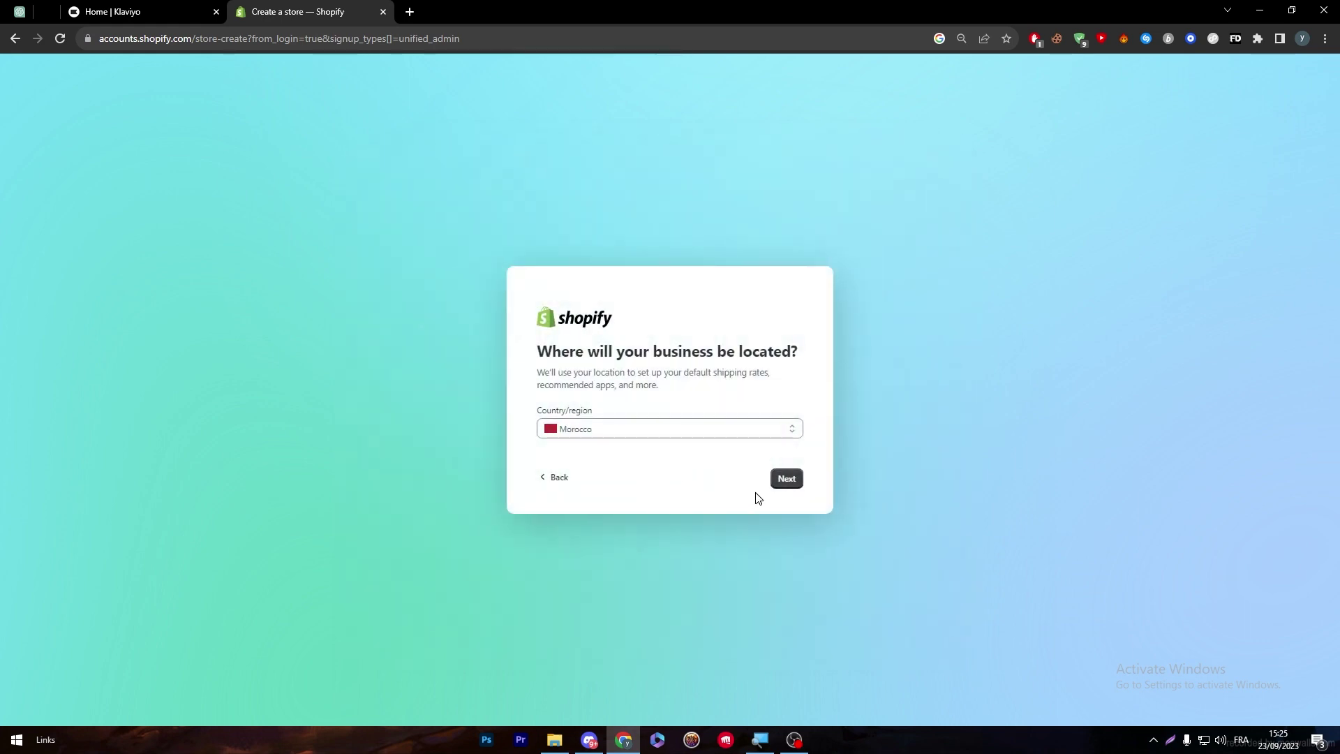
{"action": "left_click", "coordinate": [786, 484]}
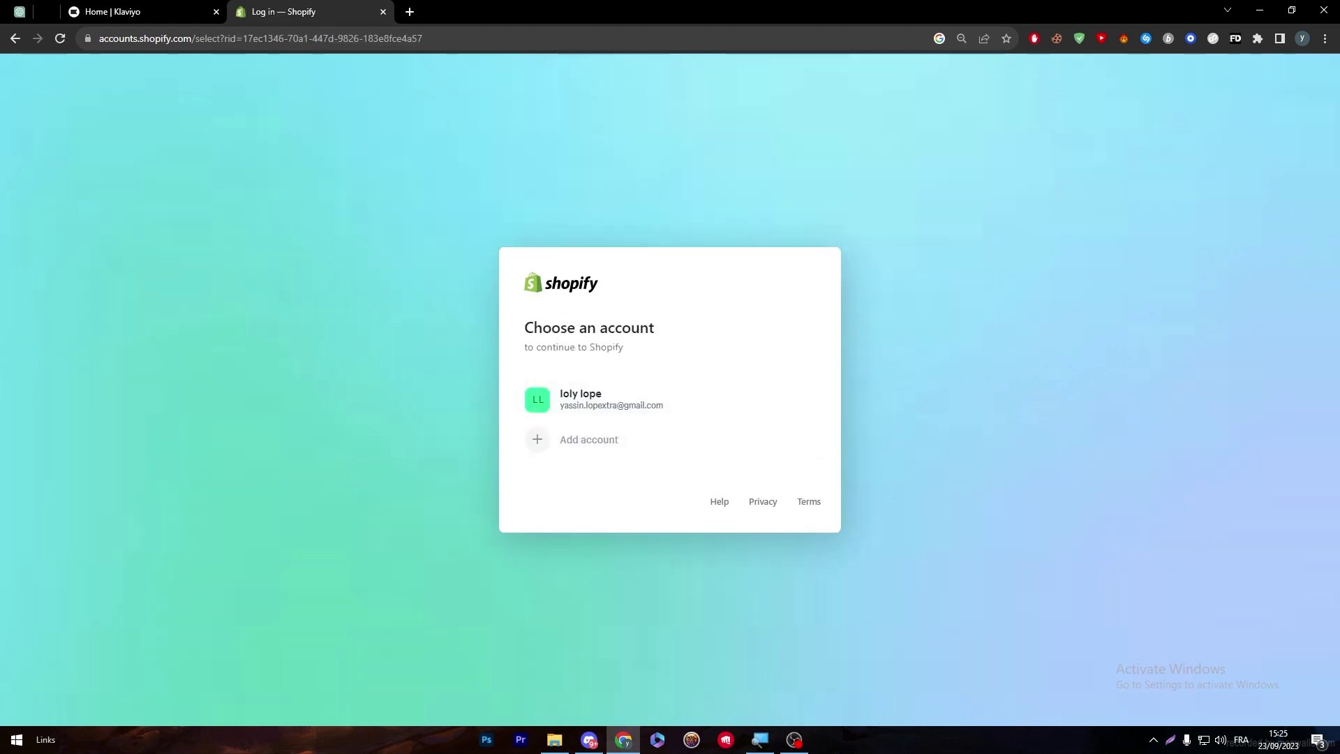
{"action": "left_click", "coordinate": [631, 398]}
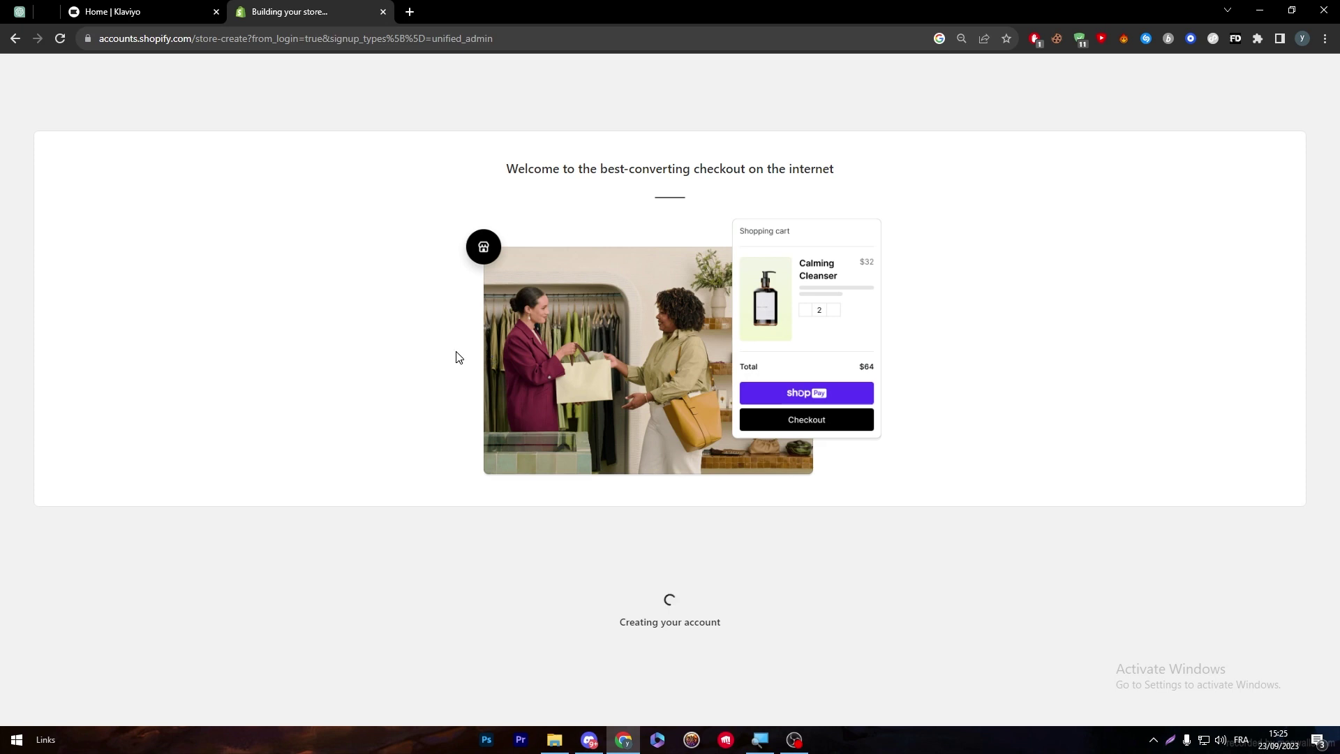
{"action": "left_click", "coordinate": [159, 11]}
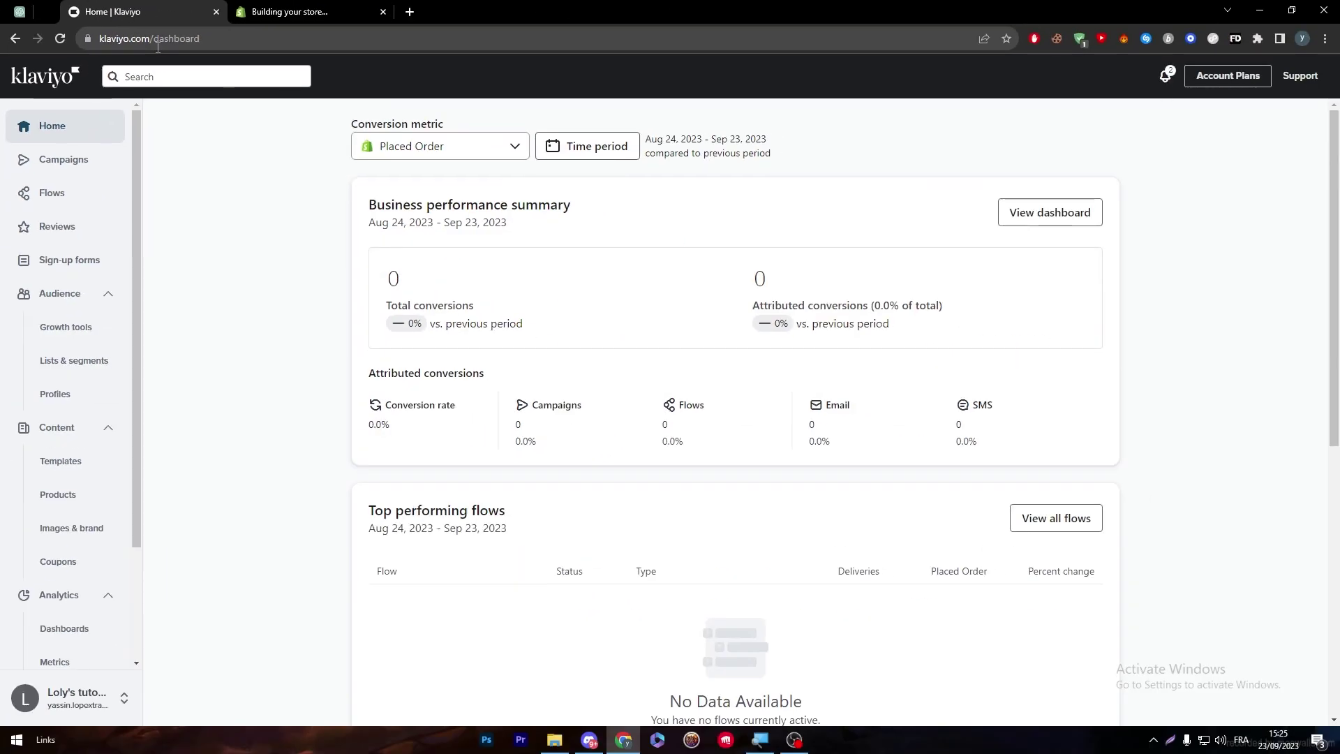
{"action": "left_click", "coordinate": [289, 11]}
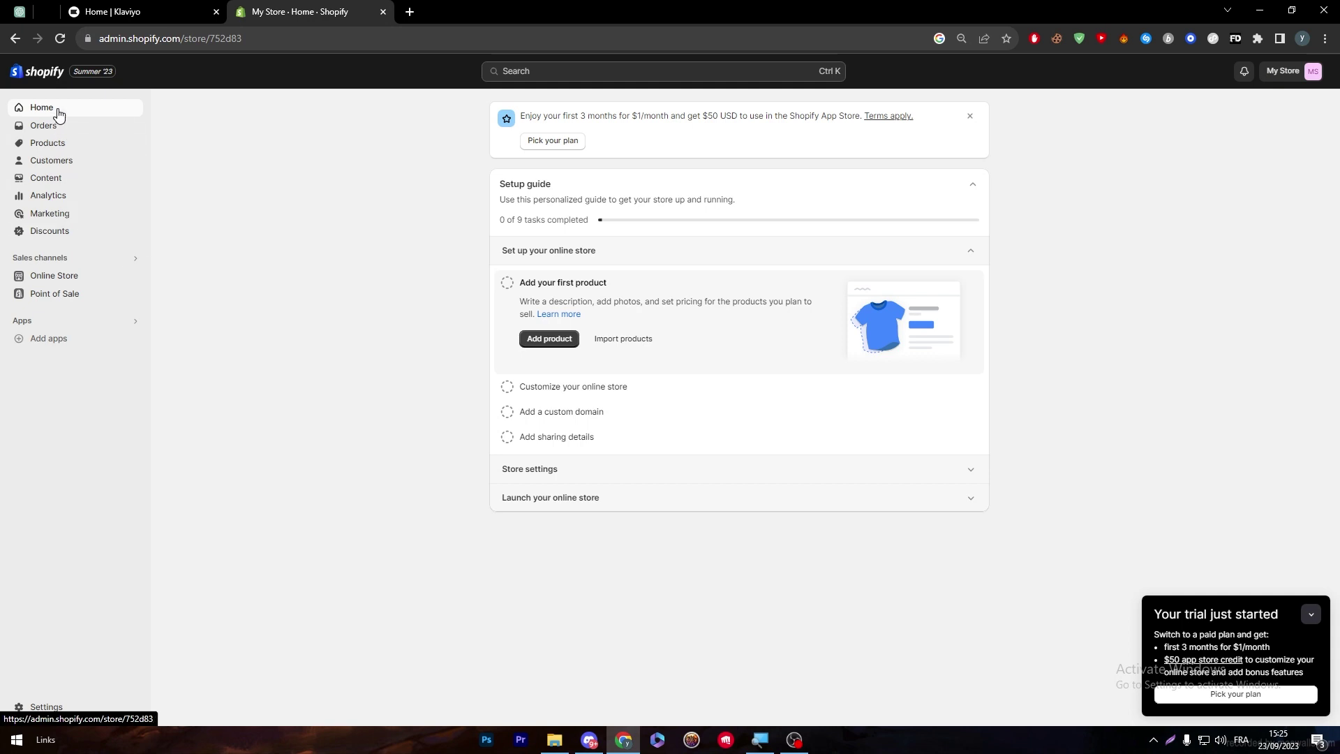
{"action": "left_click", "coordinate": [115, 12]}
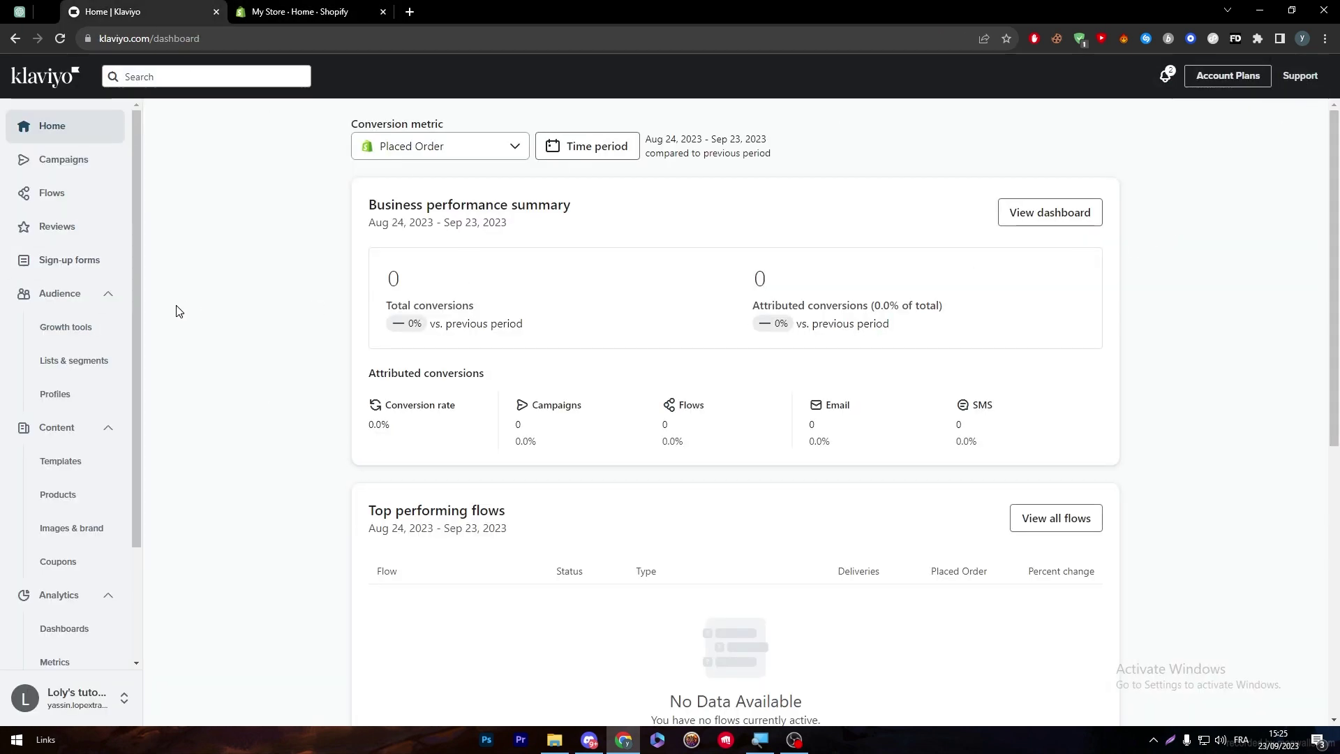
Step: Remove the Shopify integration in Klaviyo's Integrations page and return to the refreshed Home dashboard
{"action": "left_click", "coordinate": [56, 161]}
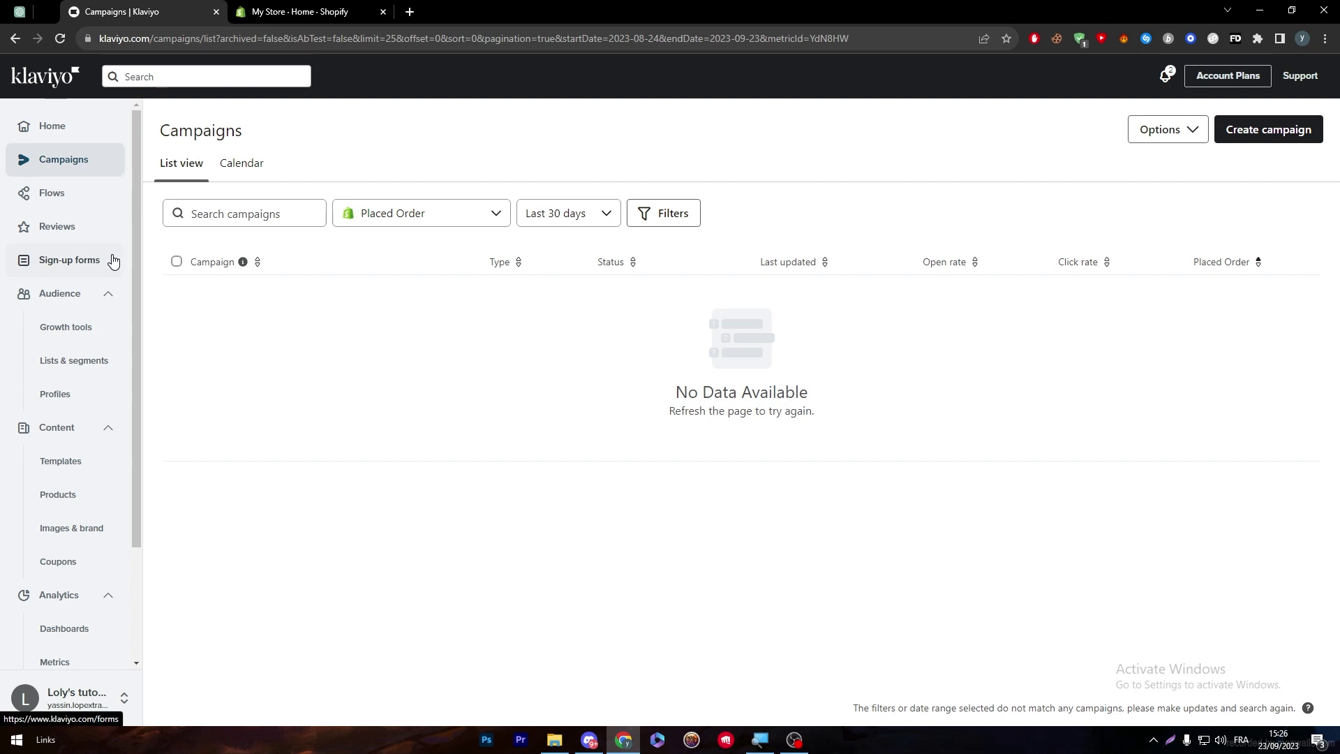
{"action": "left_click", "coordinate": [122, 699]}
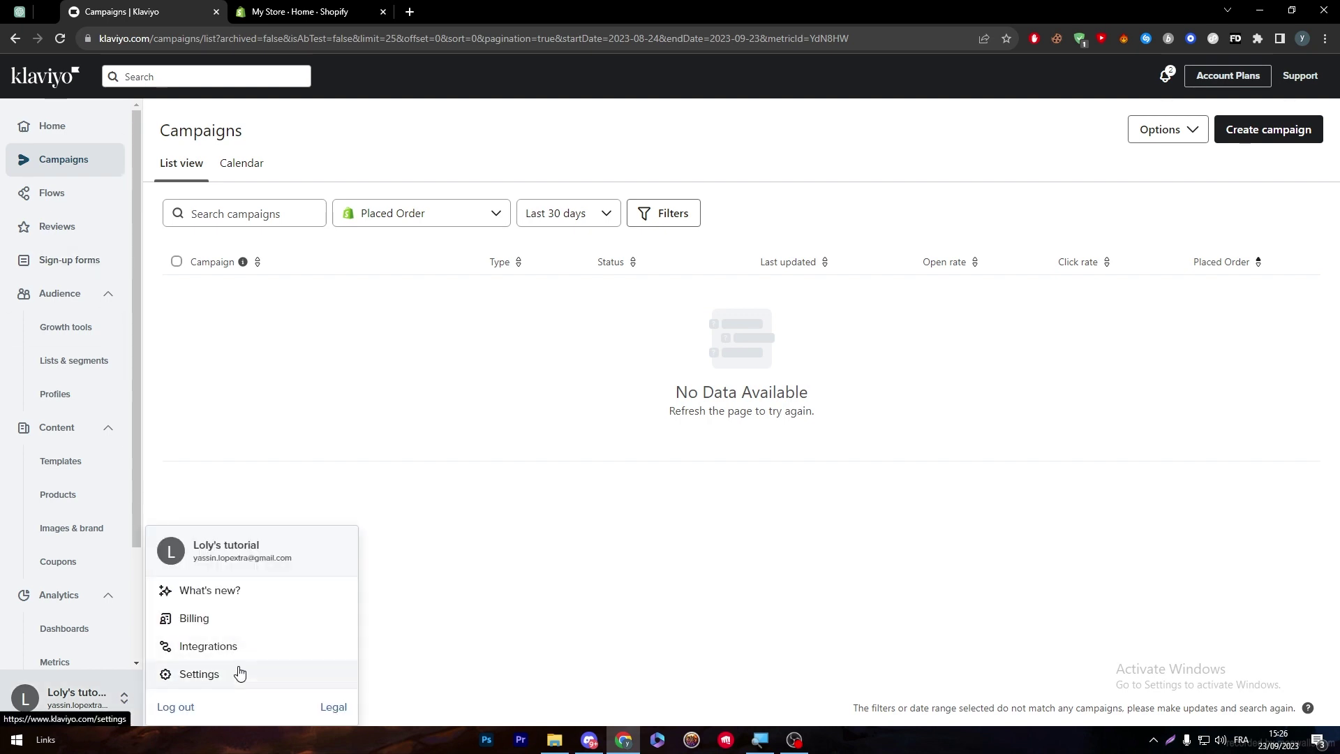
{"action": "left_click", "coordinate": [208, 648]}
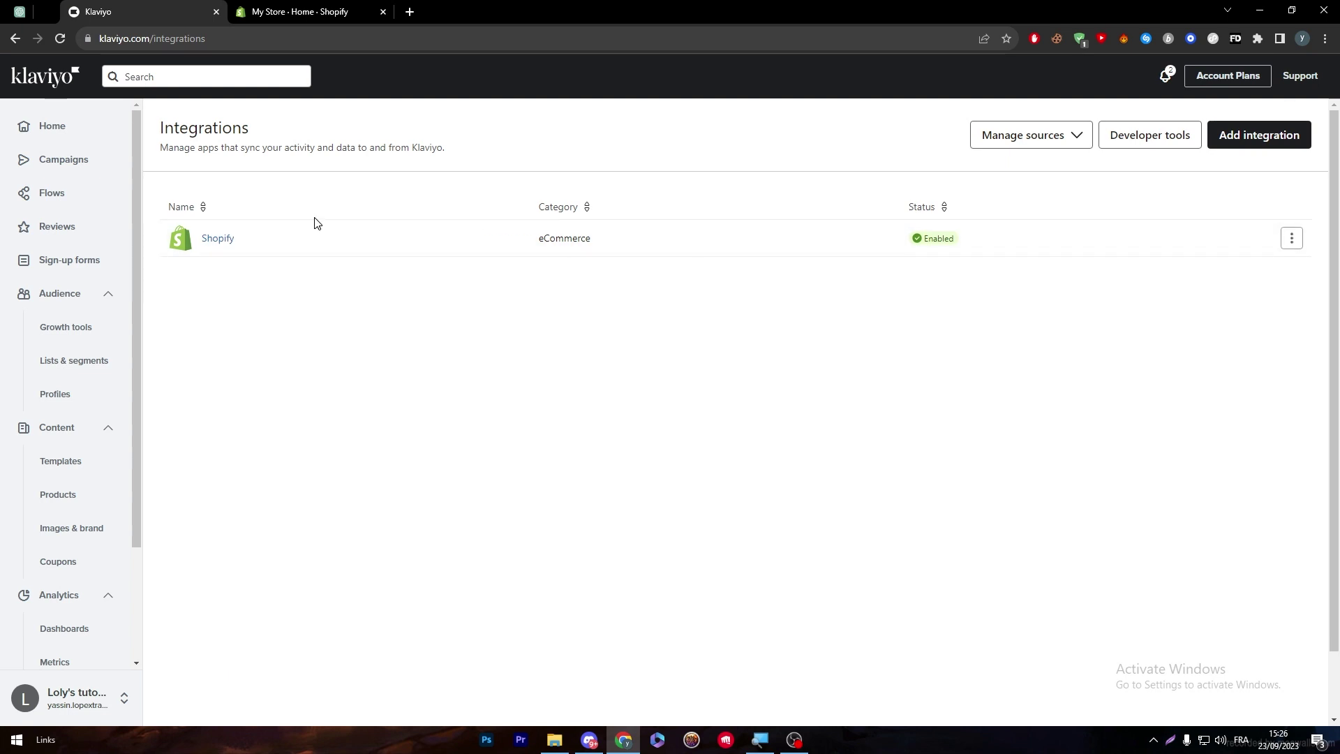
{"action": "left_click", "coordinate": [1293, 239]}
{"action": "left_click", "coordinate": [1255, 307]}
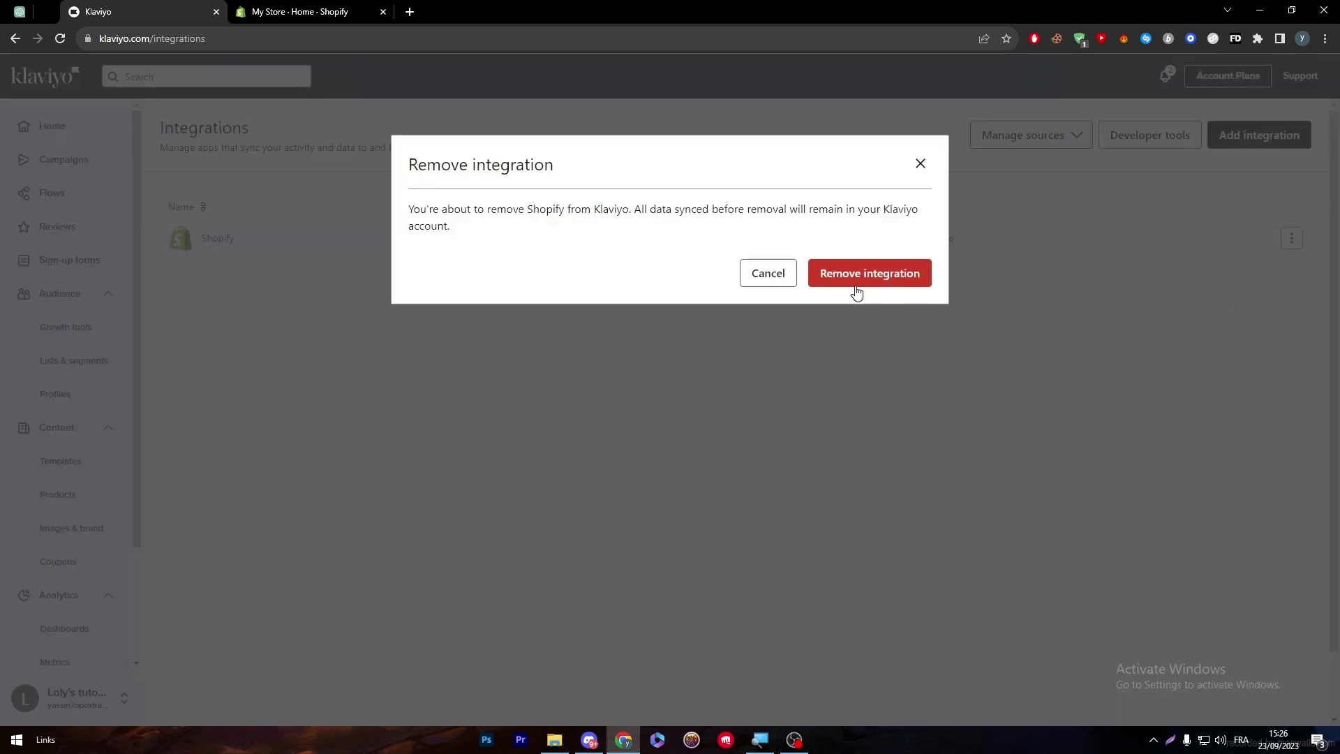
{"action": "left_click", "coordinate": [858, 283]}
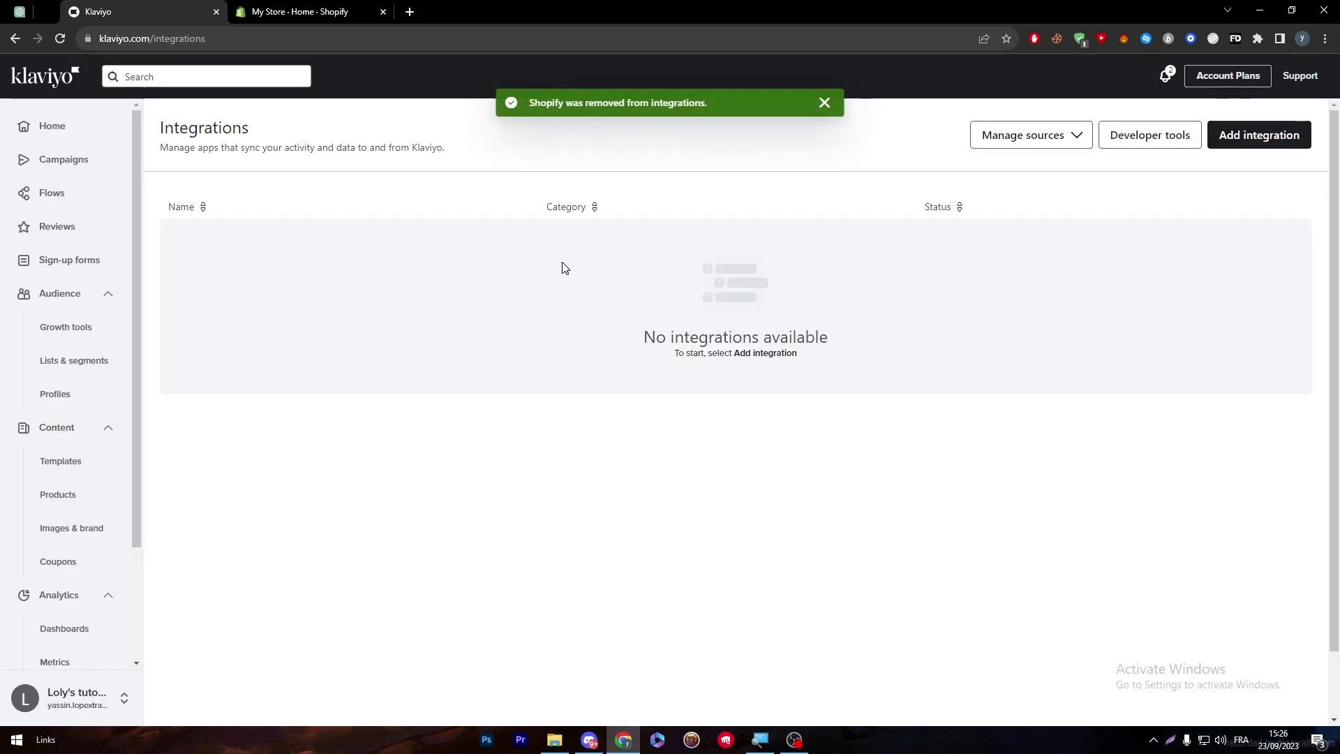
{"action": "left_click", "coordinate": [81, 136]}
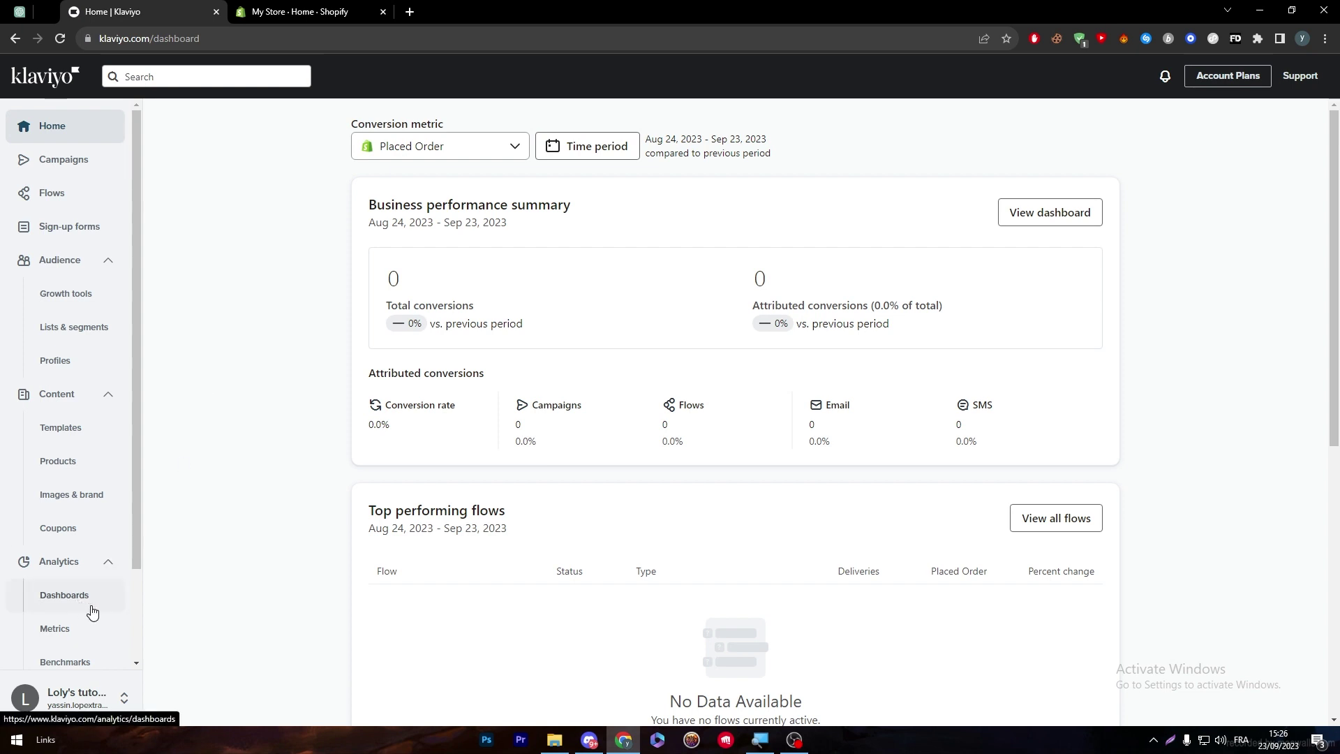
{"action": "left_click", "coordinate": [68, 43]}
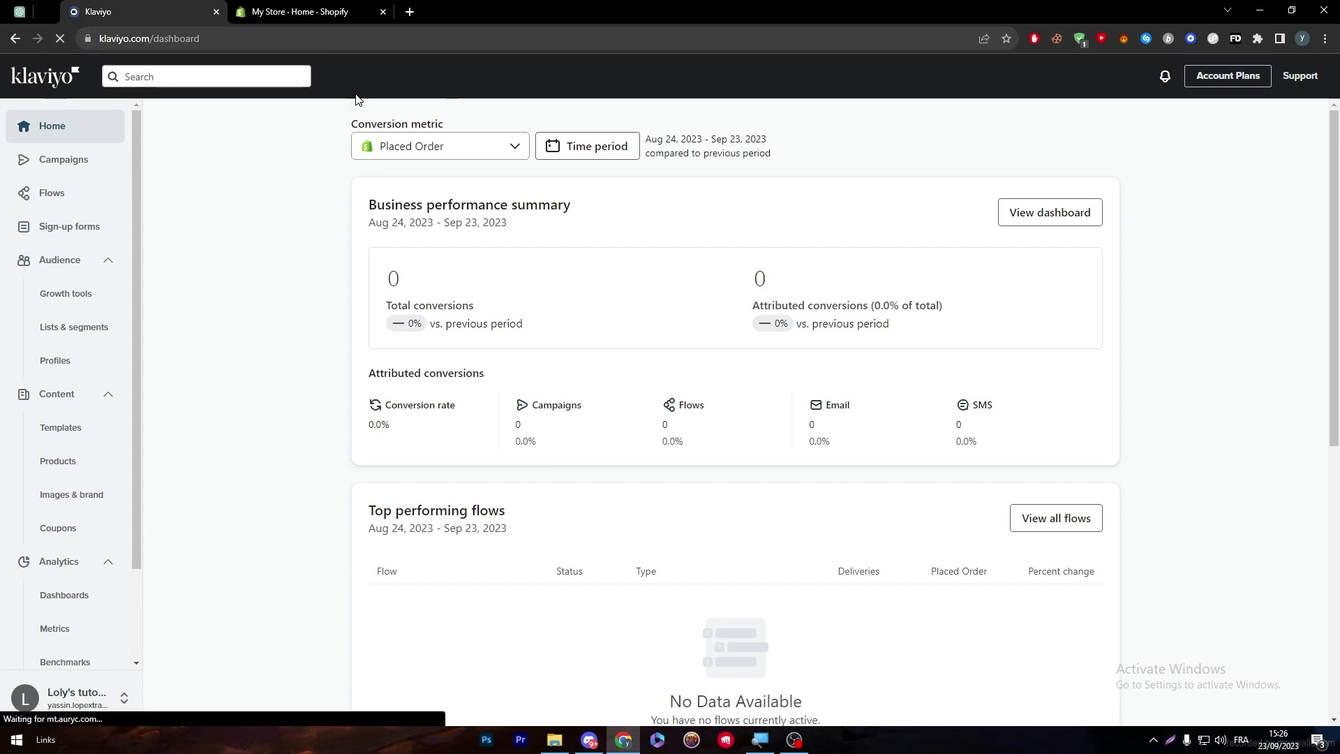
Step: From the new store's admin, search the Shopify App Store for 'KLAviyo'
{"action": "left_click", "coordinate": [293, 10]}
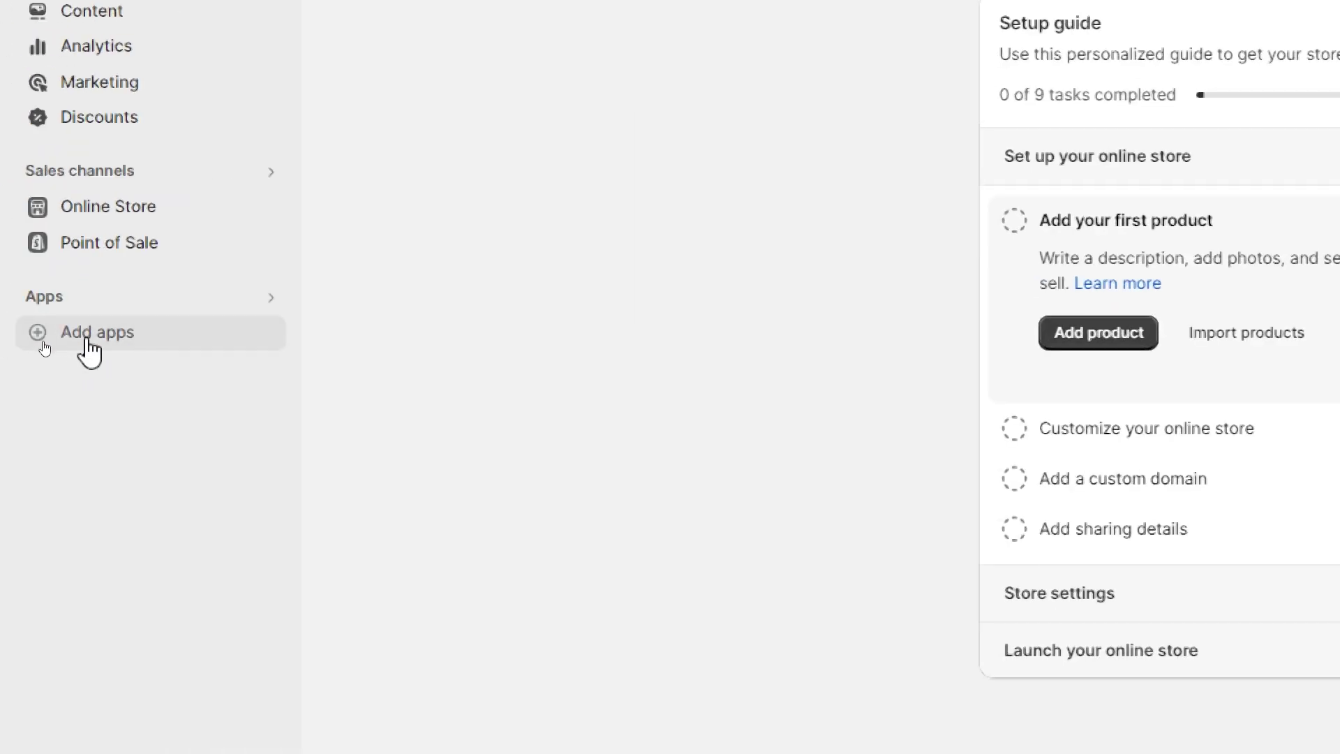
{"action": "left_click", "coordinate": [45, 347]}
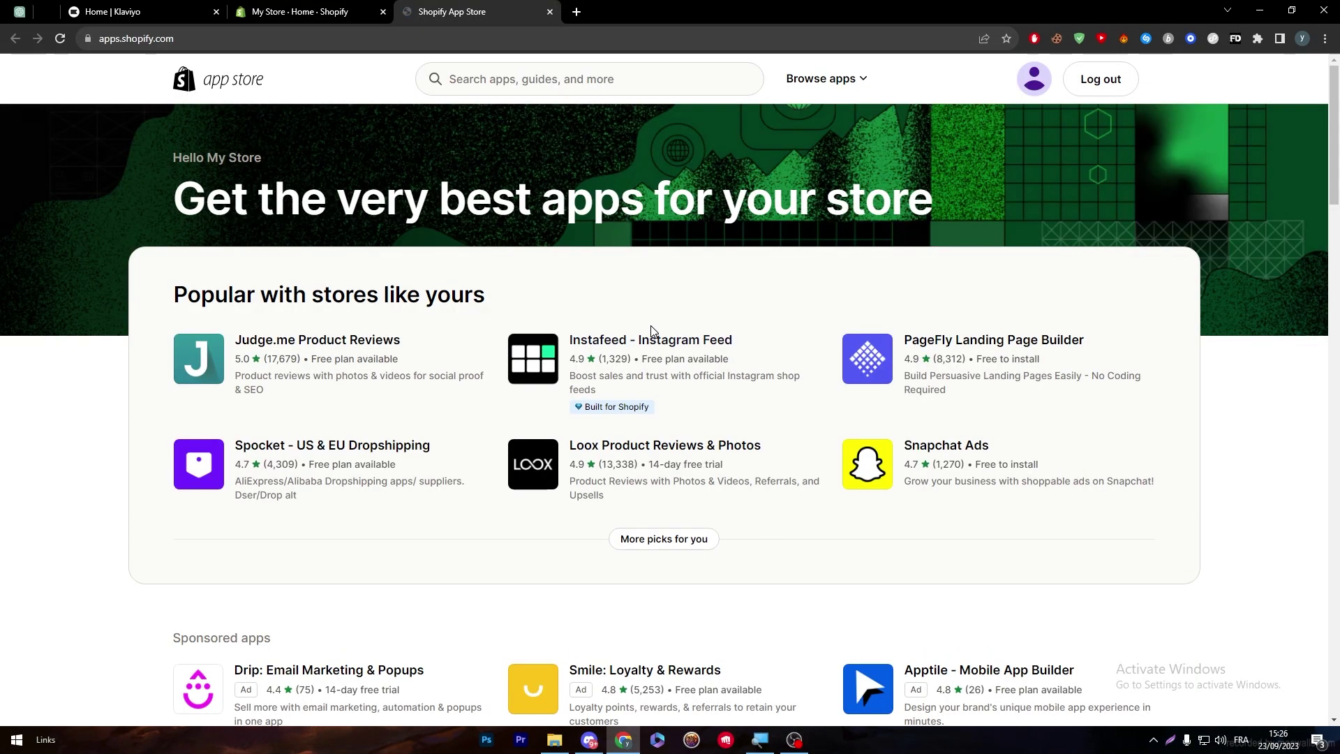
{"action": "left_click", "coordinate": [552, 79]}
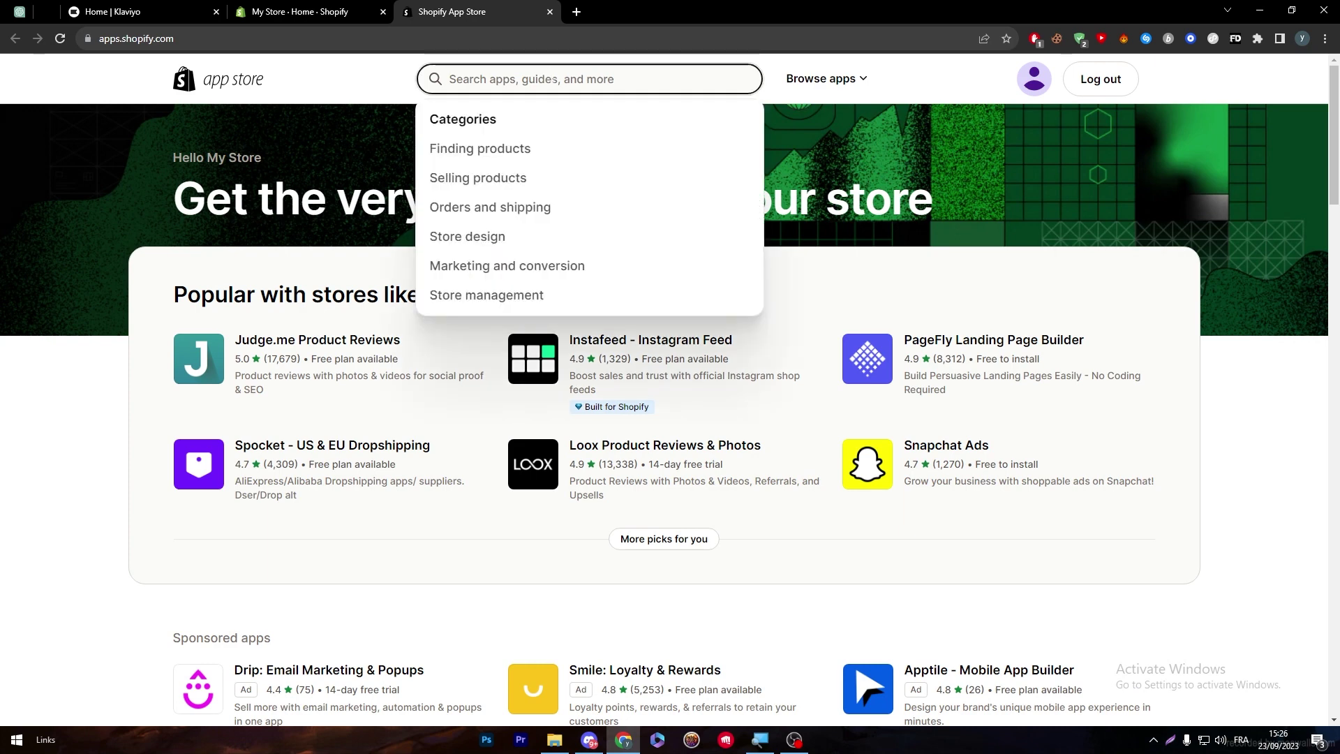
{"action": "type", "text": "KLAviyo"}
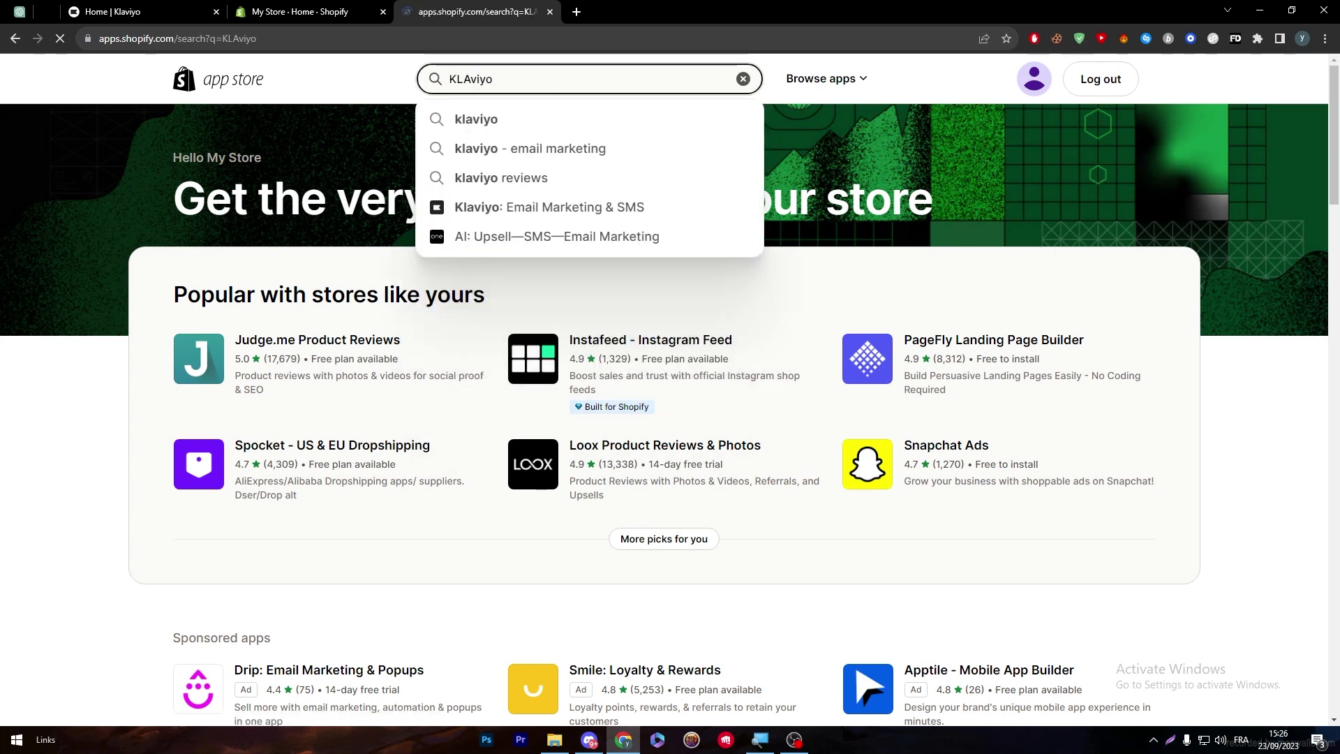
{"action": "key", "text": "Return"}
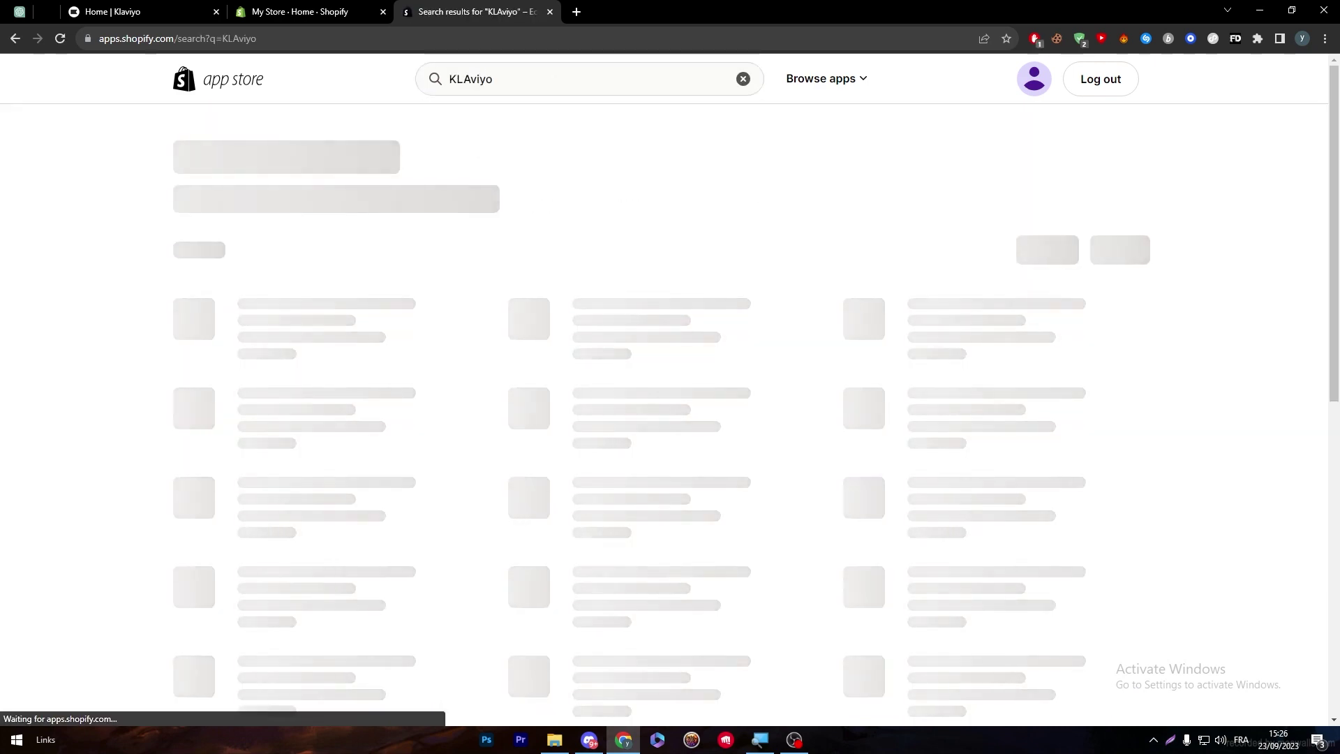
{"action": "right_click", "coordinate": [554, 83]}
{"action": "left_click", "coordinate": [216, 251]}
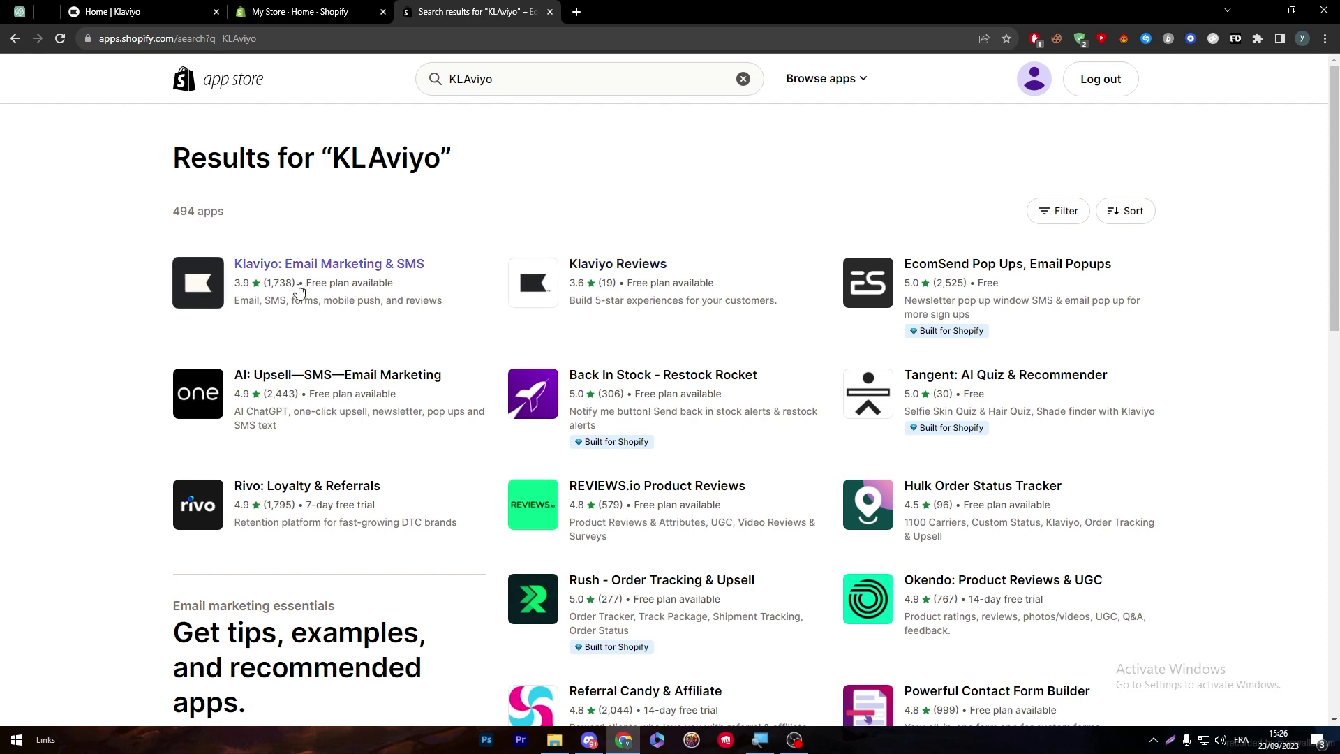
Step: Install the Klaviyo: Email Marketing & SMS app on My Store and confirm the Klaviyo connection
{"action": "left_click", "coordinate": [203, 283]}
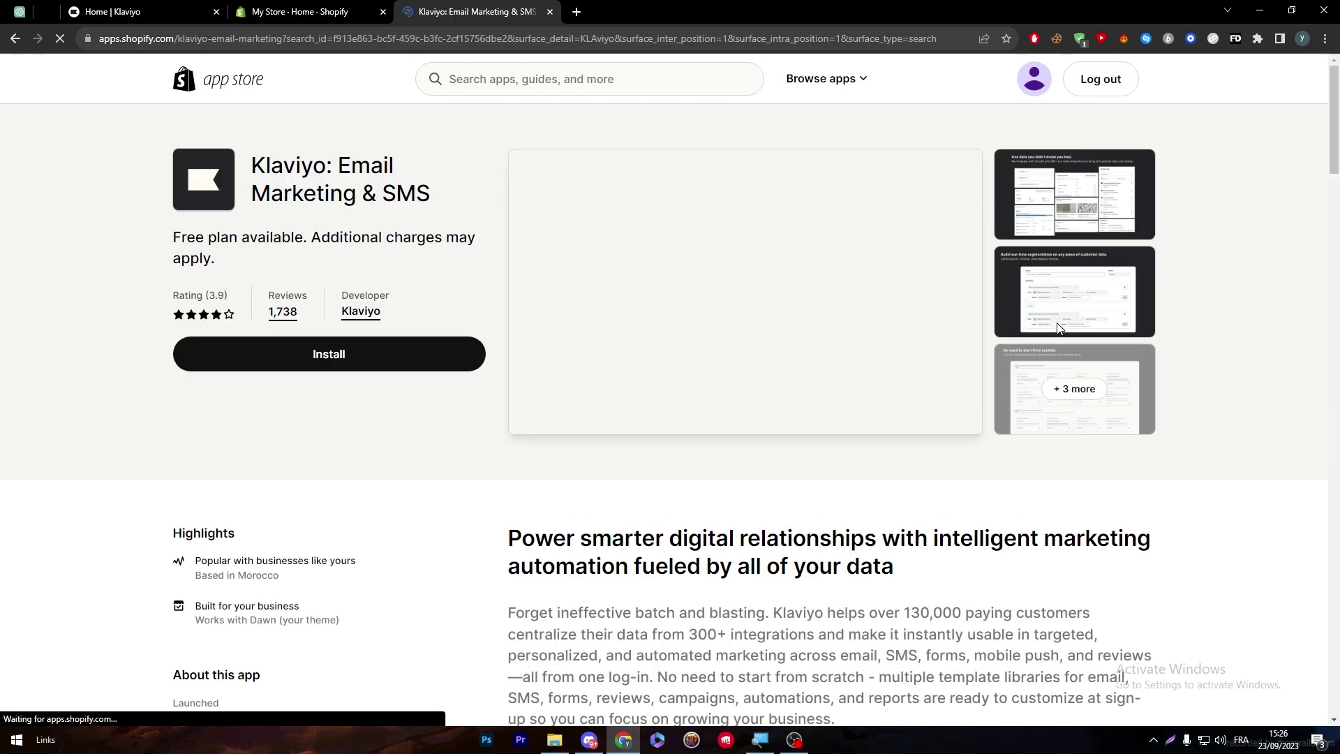
{"action": "left_click", "coordinate": [407, 369]}
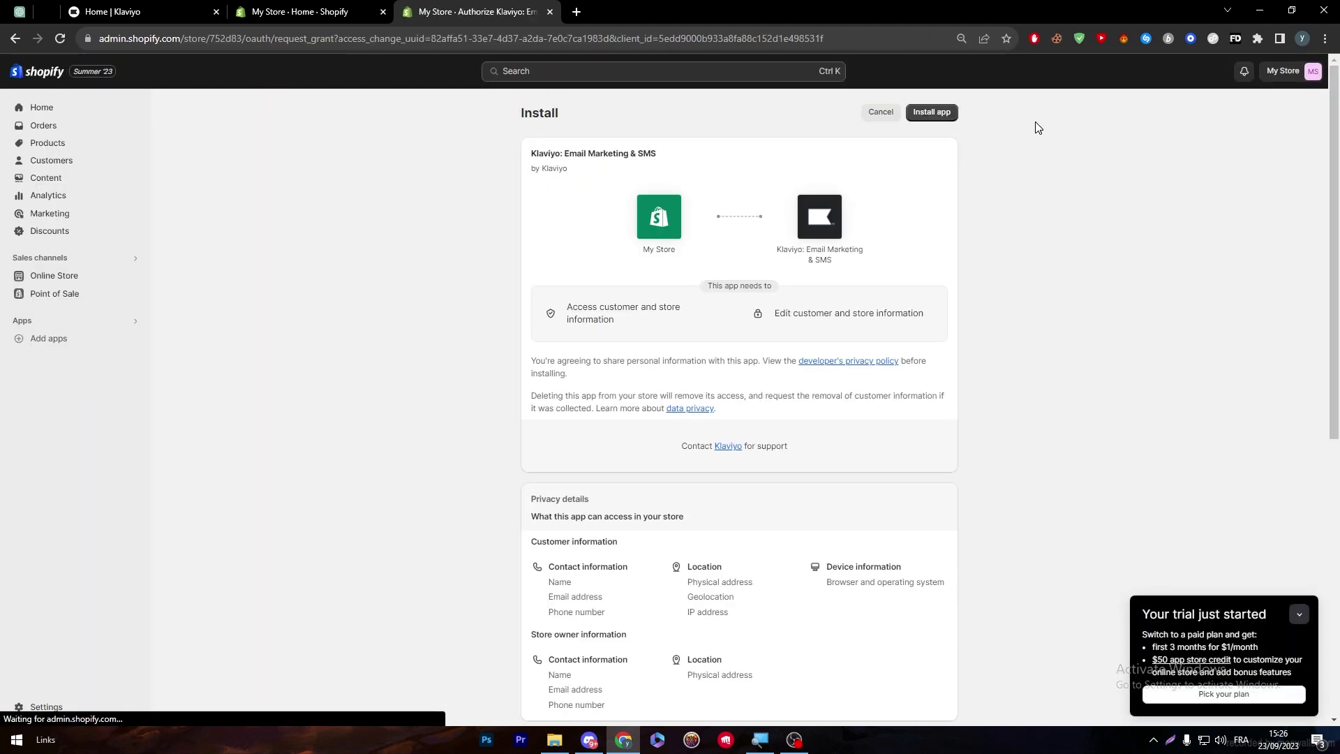
{"action": "left_click", "coordinate": [932, 111]}
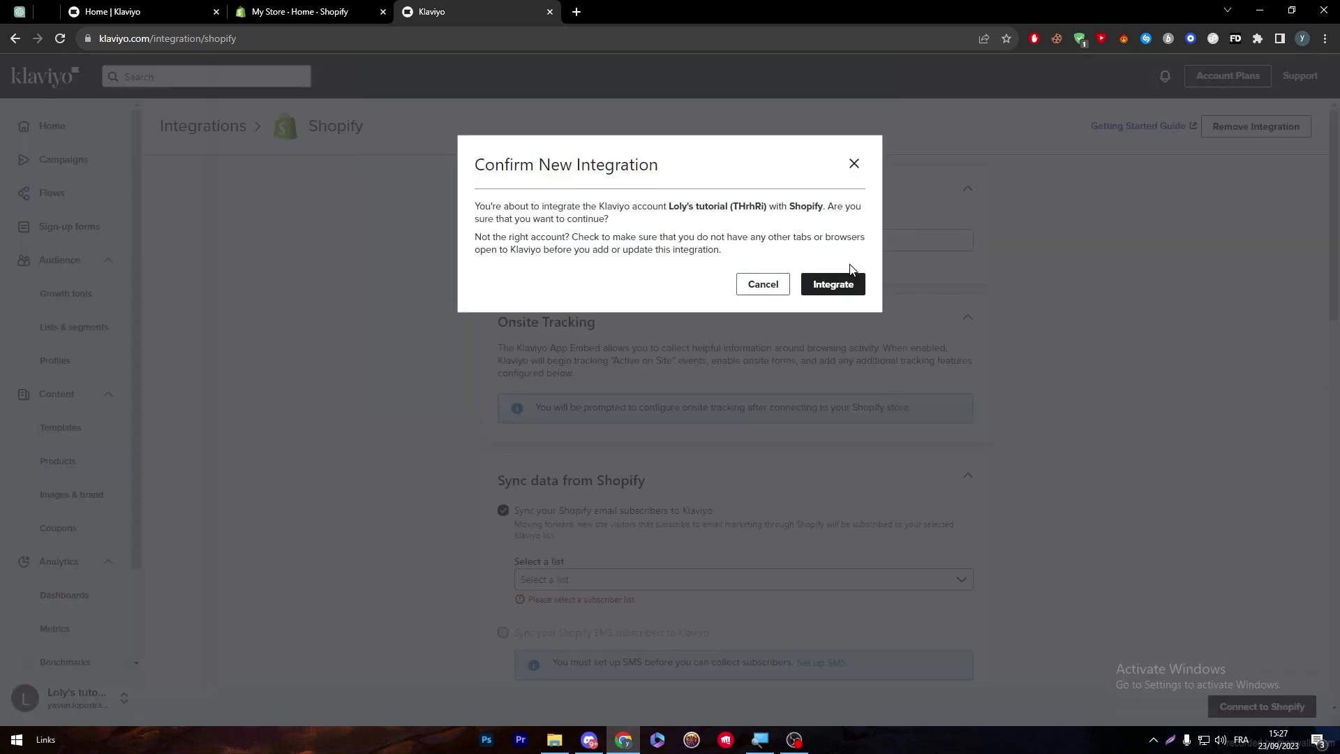
{"action": "left_click", "coordinate": [831, 286]}
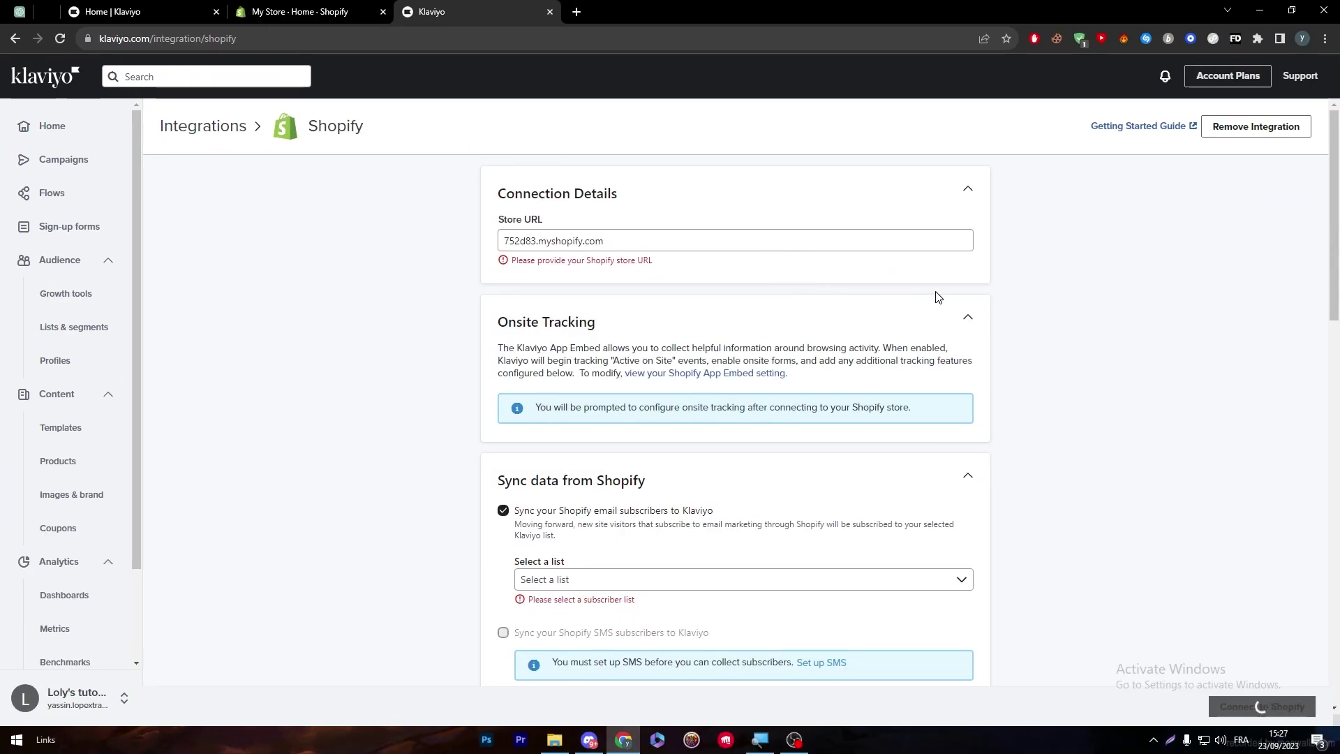
Step: Fix the store URL and connect 752d83.myshopify.com until the integration shows Enabled
{"action": "mouse_move", "coordinate": [1333, 220]}
{"action": "left_mouse_down"}
{"action": "mouse_move", "coordinate": [1333, 290]}
{"action": "mouse_move", "coordinate": [1333, 220]}
{"action": "left_mouse_up"}
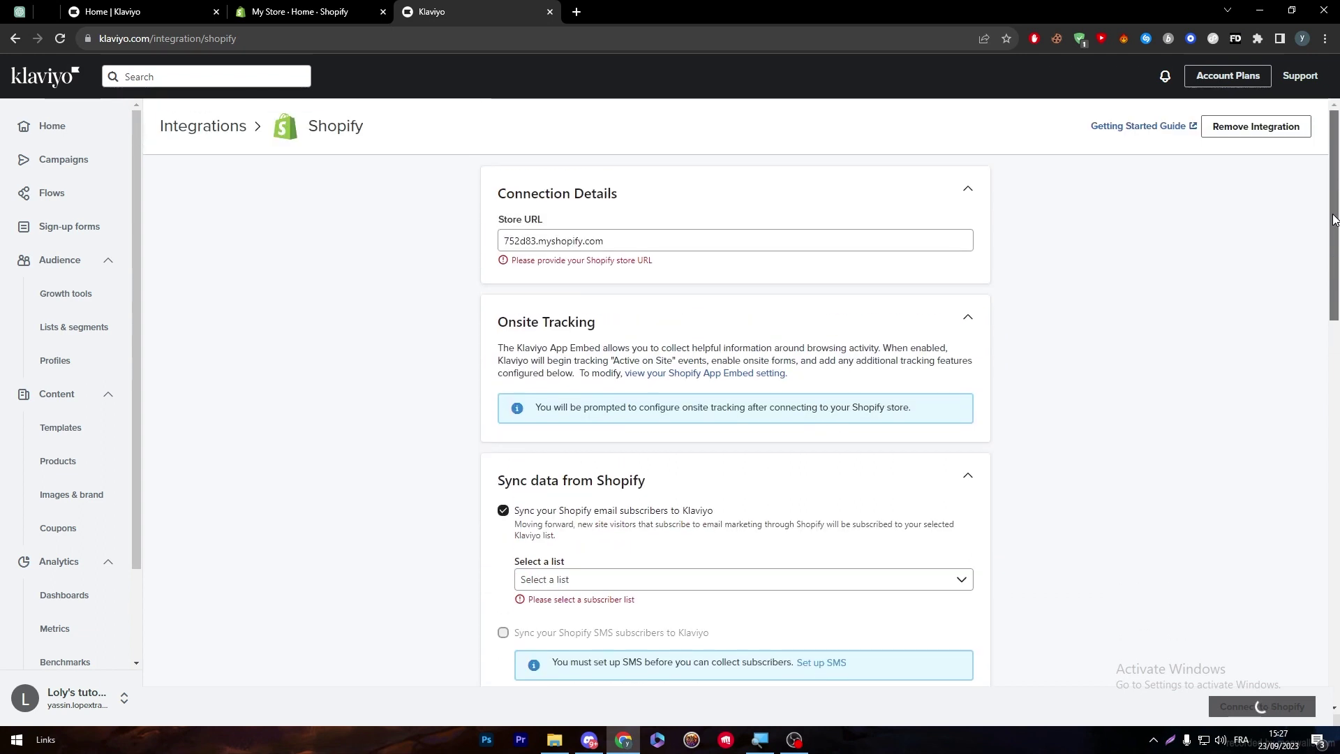
{"action": "left_click", "coordinate": [606, 241]}
{"action": "left_click", "coordinate": [613, 271]}
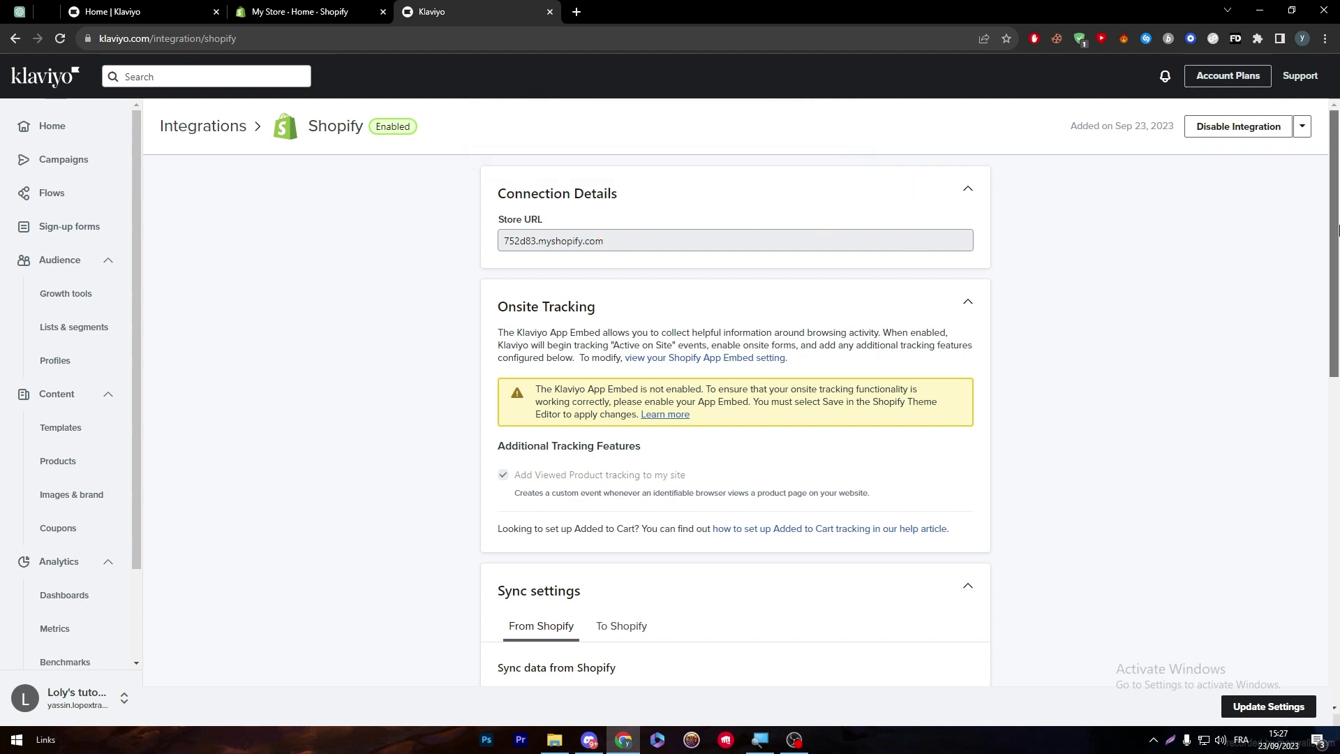
{"action": "left_click", "coordinate": [159, 6]}
Step: Rearrange the Klaviyo and Shopify browser tabs and switch back to the Shopify store
{"action": "left_click_drag", "start_coordinate": [160, 5], "coordinate": [335, 7]}
{"action": "left_click", "coordinate": [408, 7]}
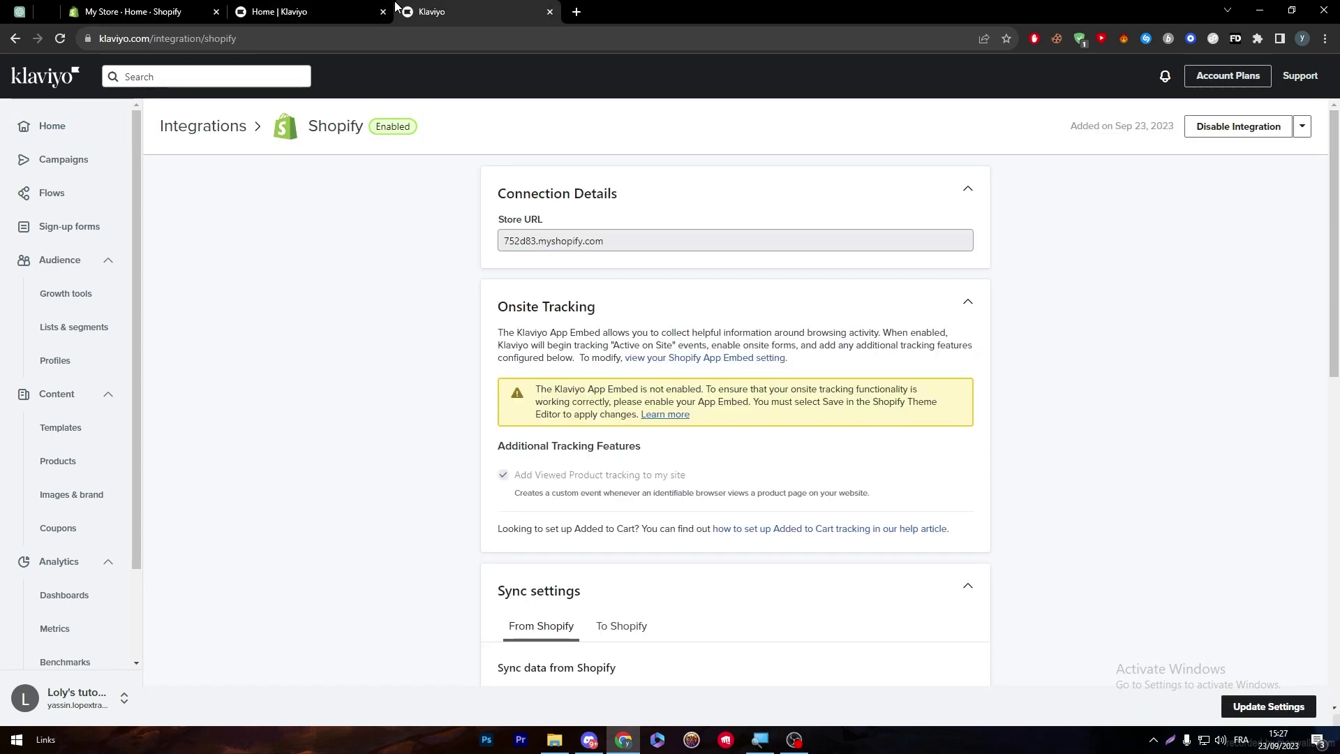
{"action": "left_click_drag", "start_coordinate": [518, 21], "coordinate": [356, 21]}
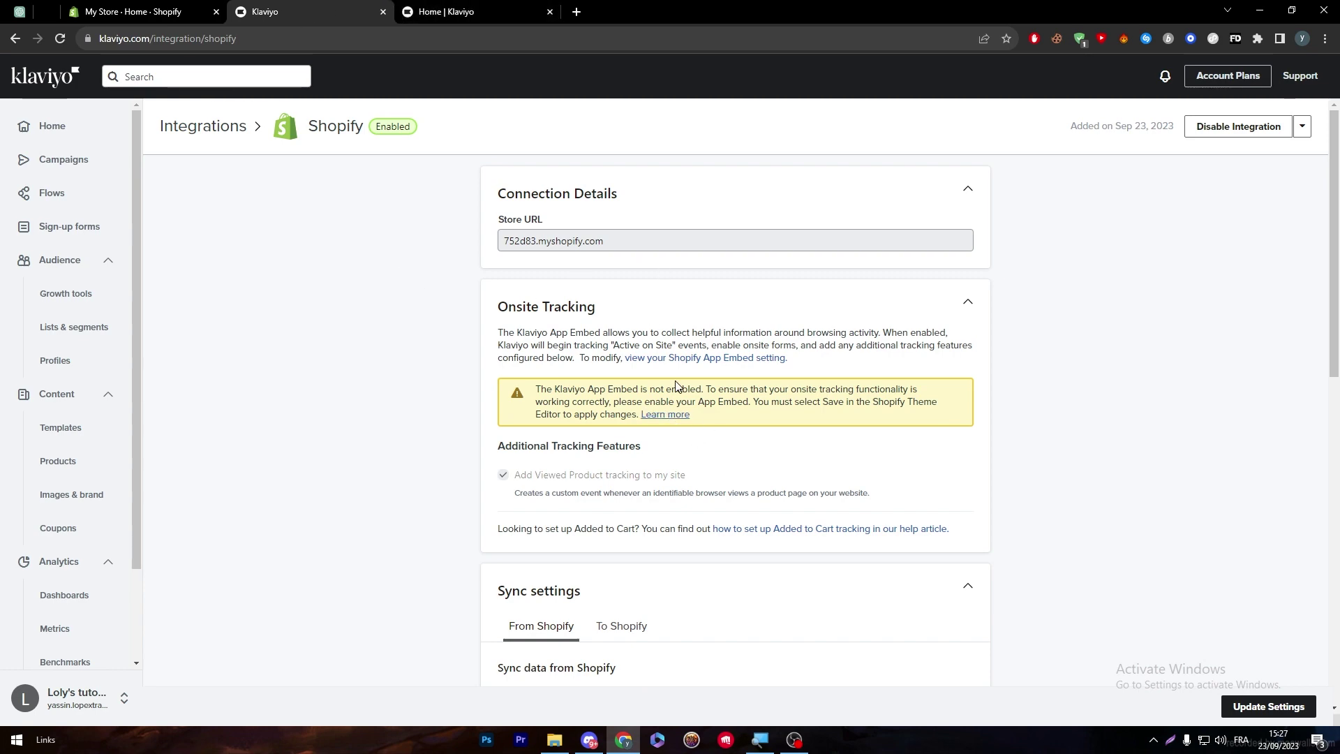
{"action": "left_click", "coordinate": [176, 12]}
{"action": "left_click", "coordinate": [260, 12]}
{"action": "left_click", "coordinate": [196, 12]}
Step: Close the recommended apps dialog, reload Shopify admin, and open the installed Klaviyo app
{"action": "left_click", "coordinate": [961, 167]}
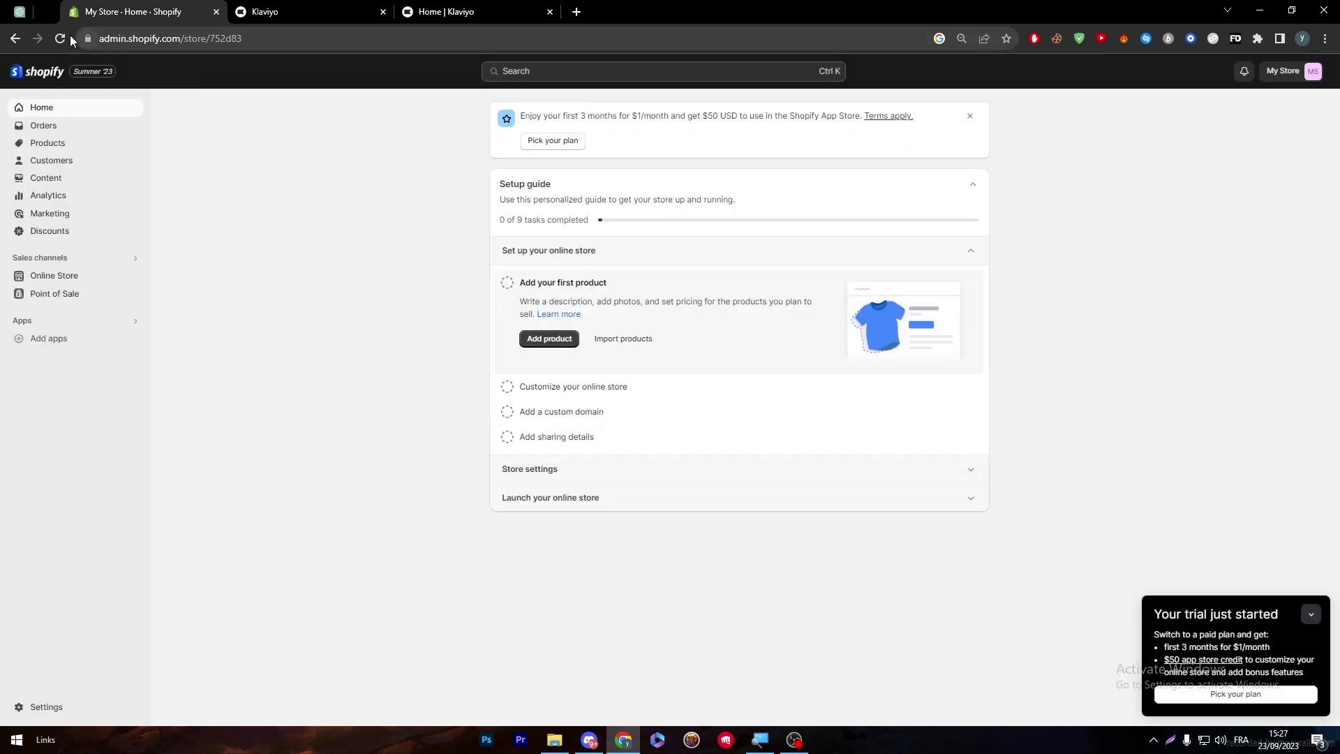
{"action": "left_click", "coordinate": [67, 39]}
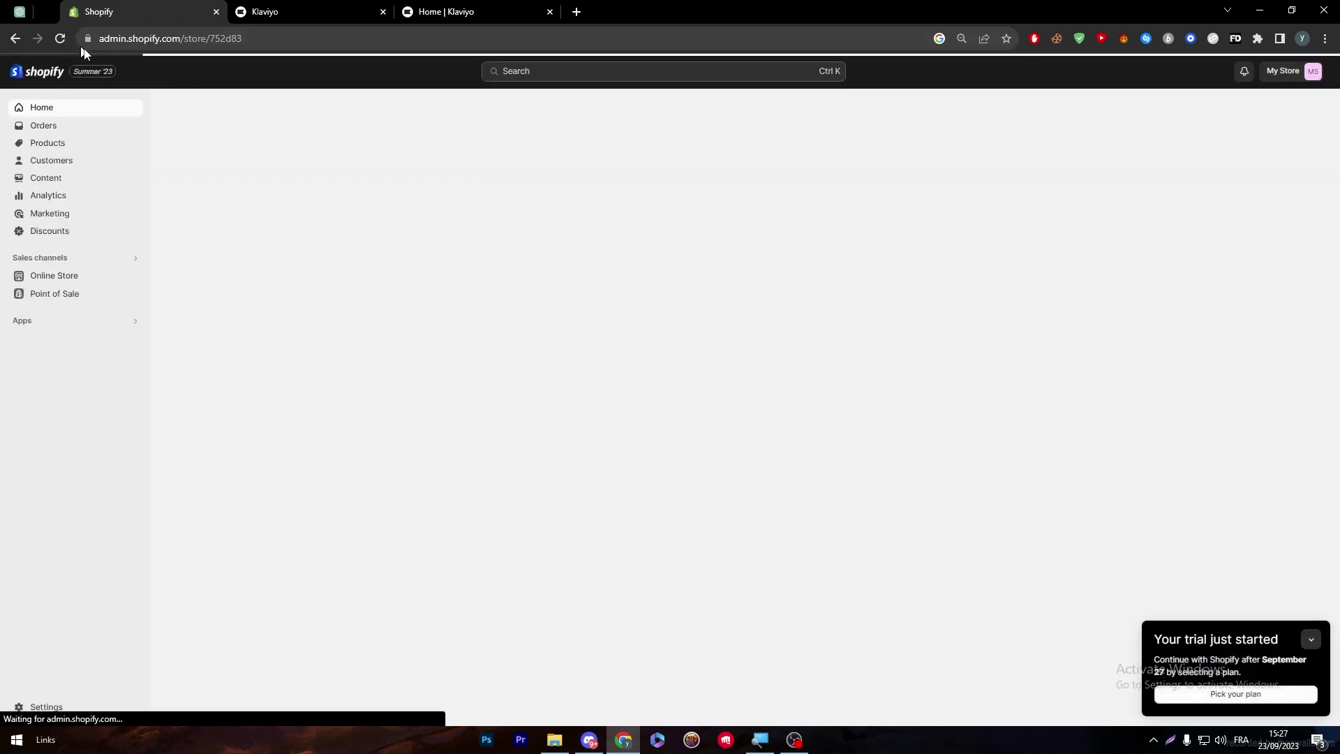
{"action": "left_click", "coordinate": [129, 320]}
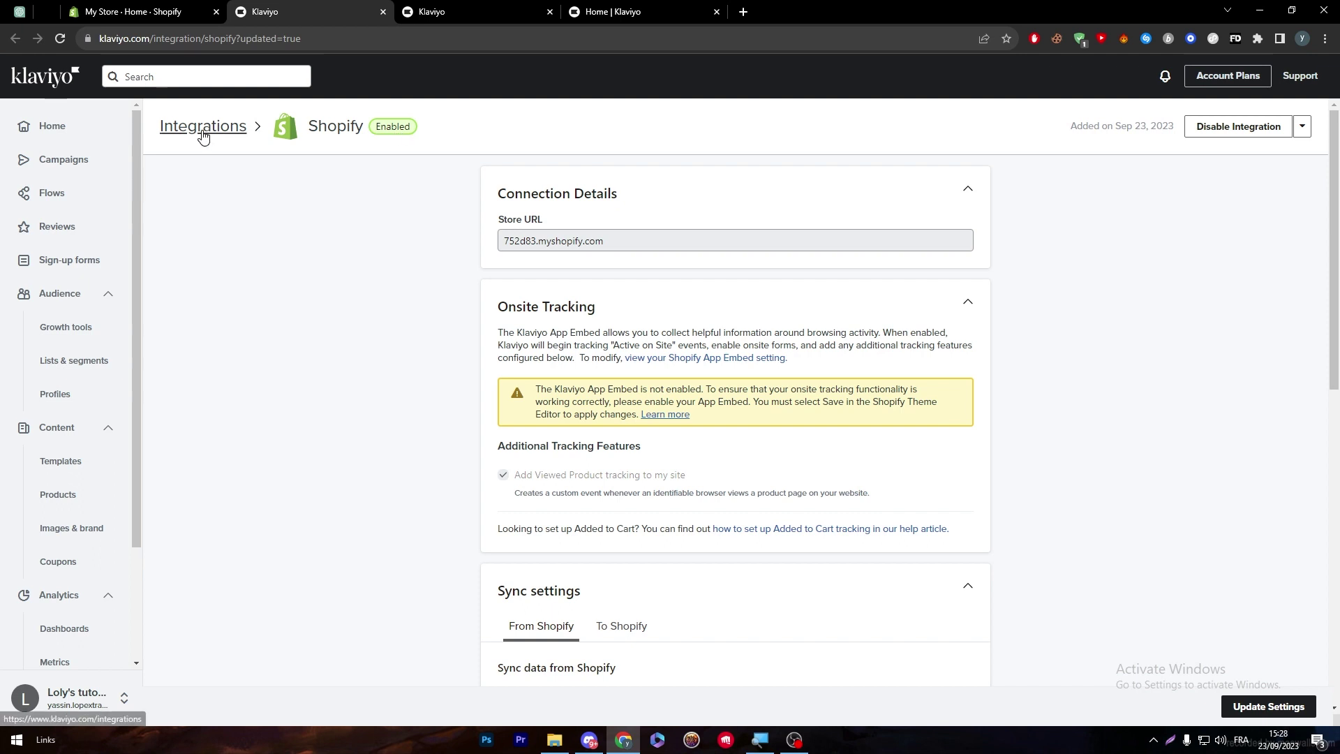
{"action": "left_click", "coordinate": [13, 135]}
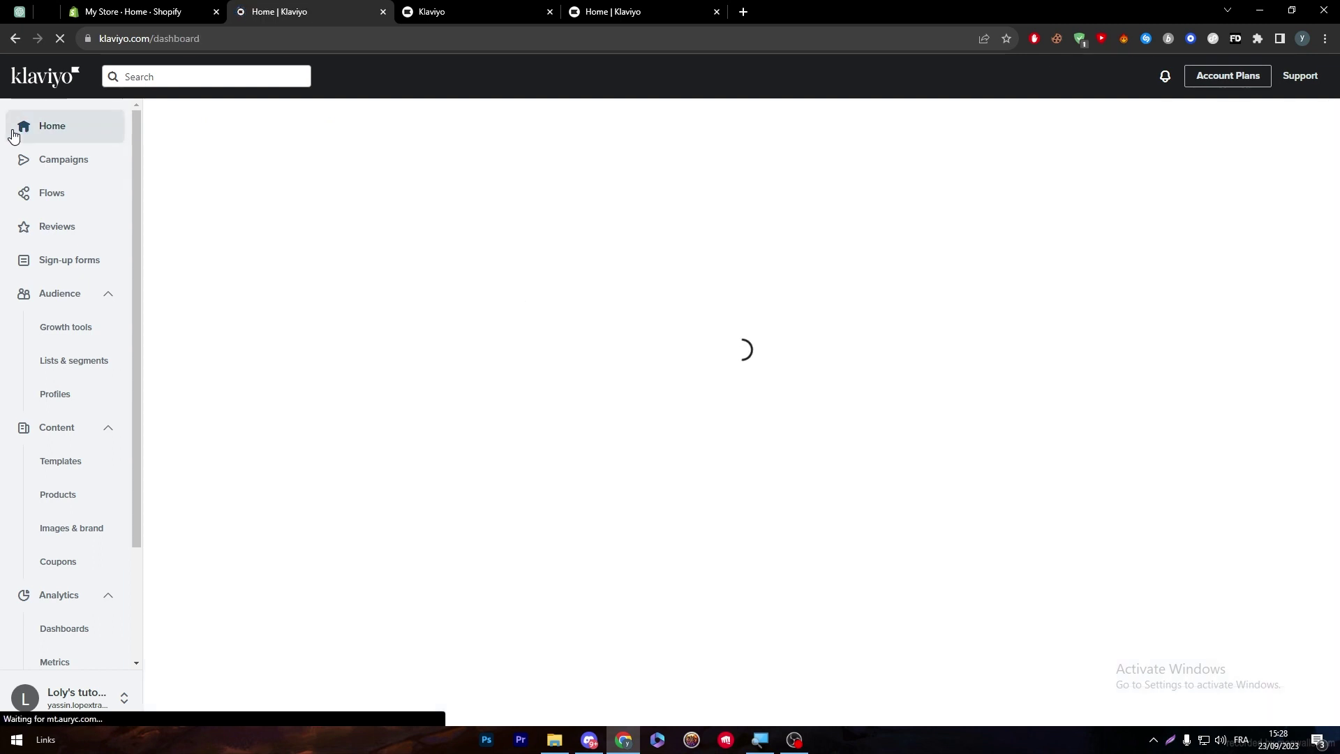
Step: Open Klaviyo's Business review dashboard and scroll through its zero-valued conversion, campaign and flow summaries
{"action": "left_click", "coordinate": [447, 150]}
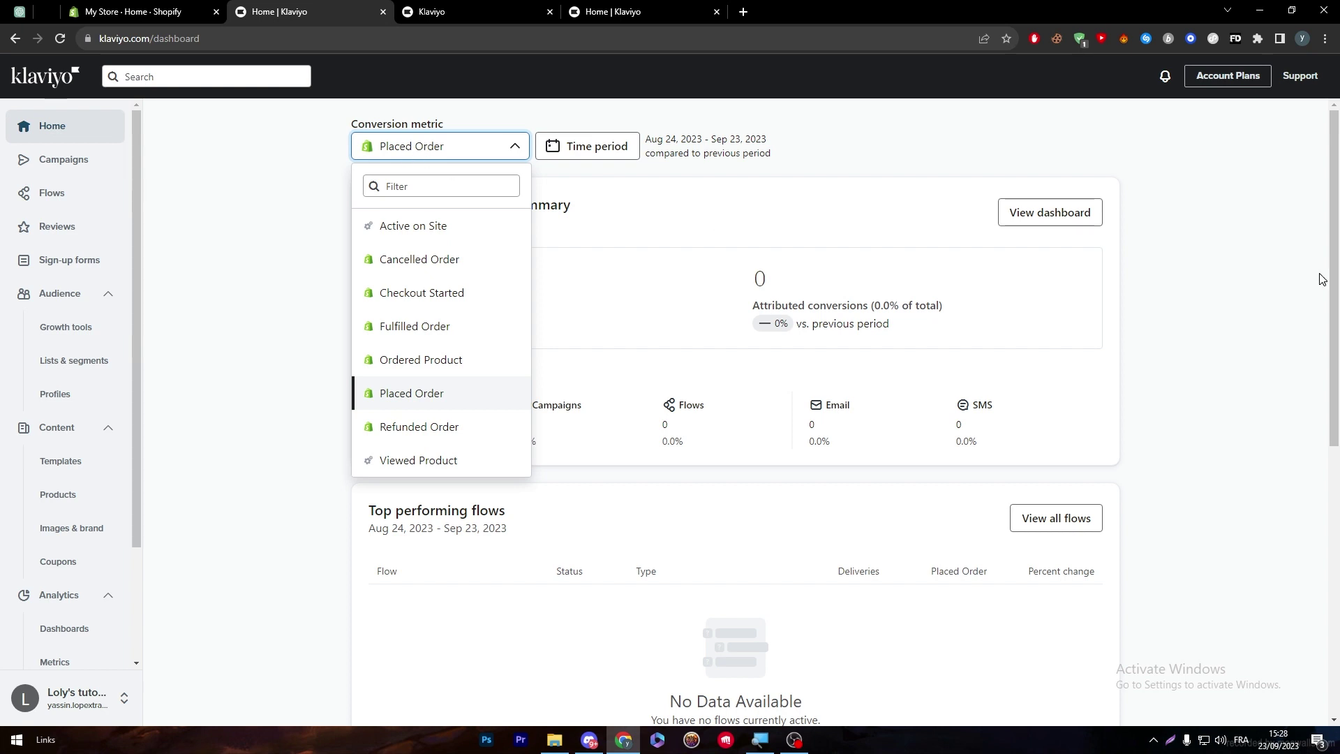
{"action": "left_click", "coordinate": [1283, 274]}
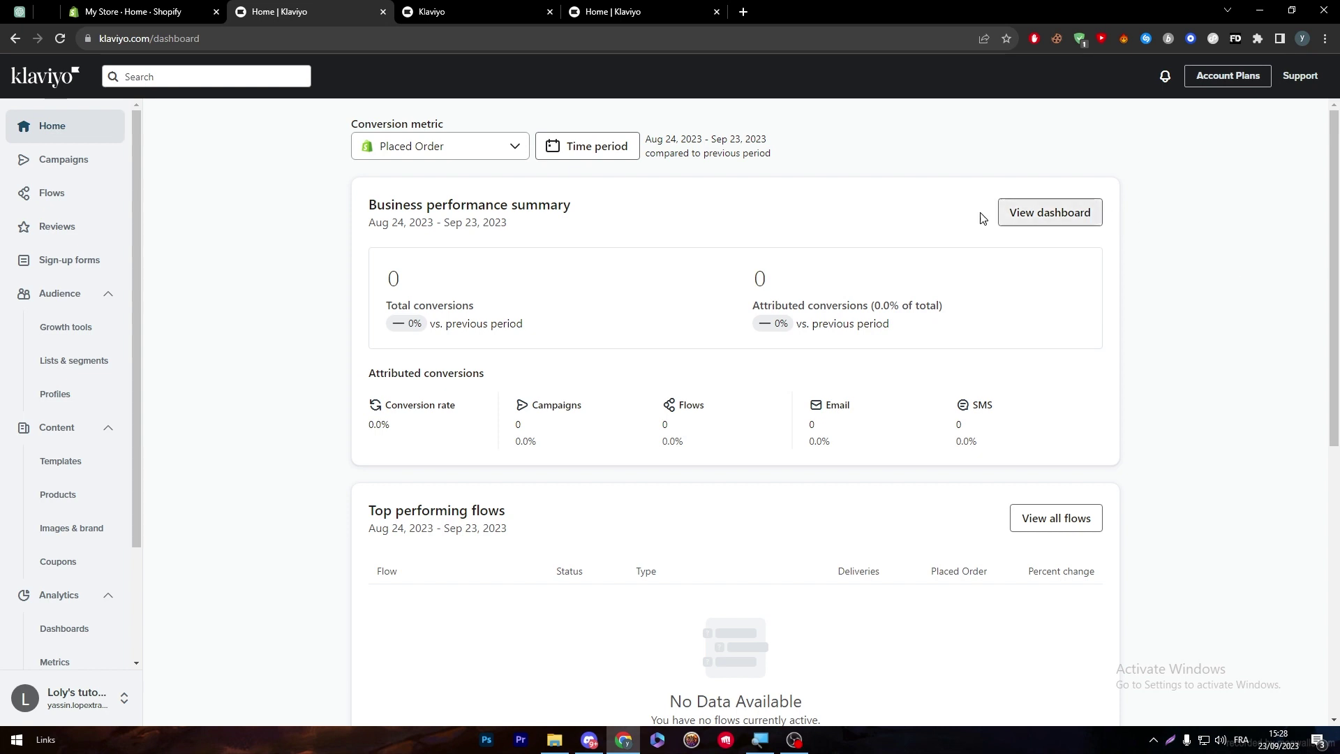
{"action": "left_click", "coordinate": [1052, 222]}
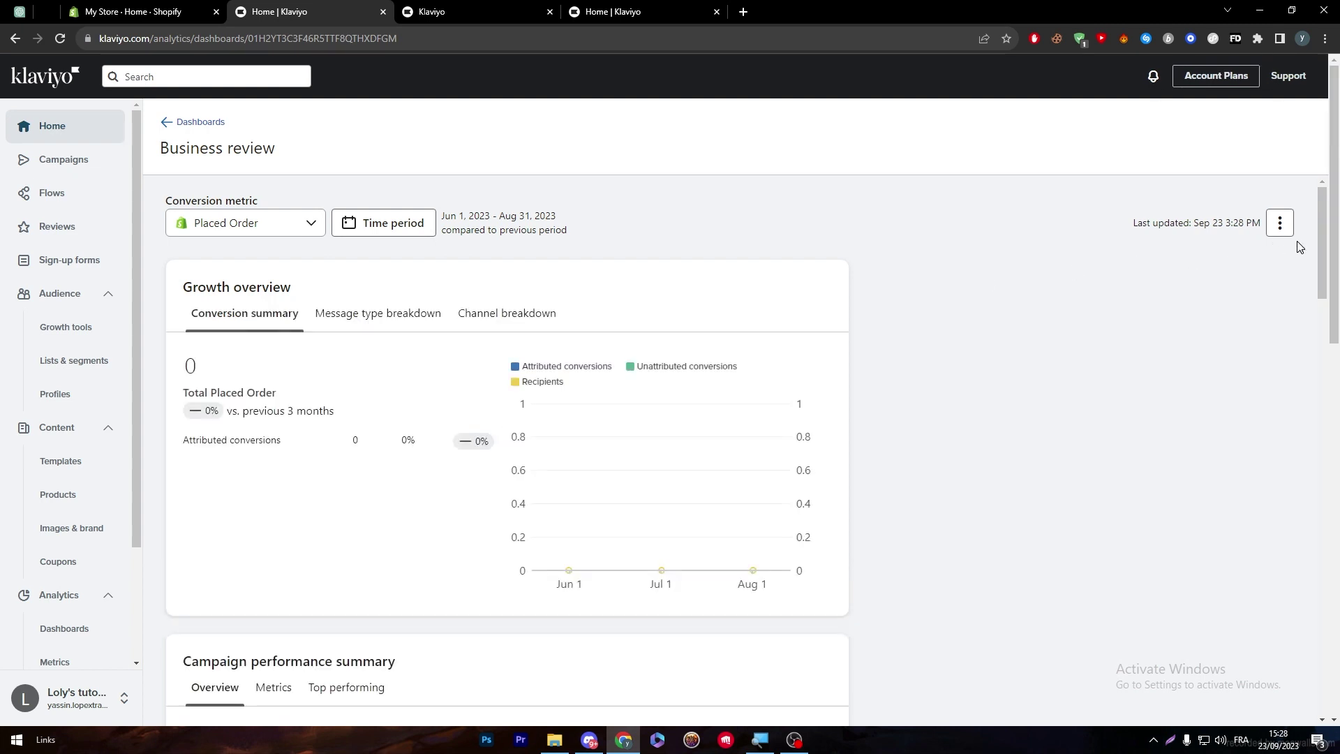
{"action": "scroll", "coordinate": [1294, 264], "scroll_direction": "down", "scroll_amount": 5}
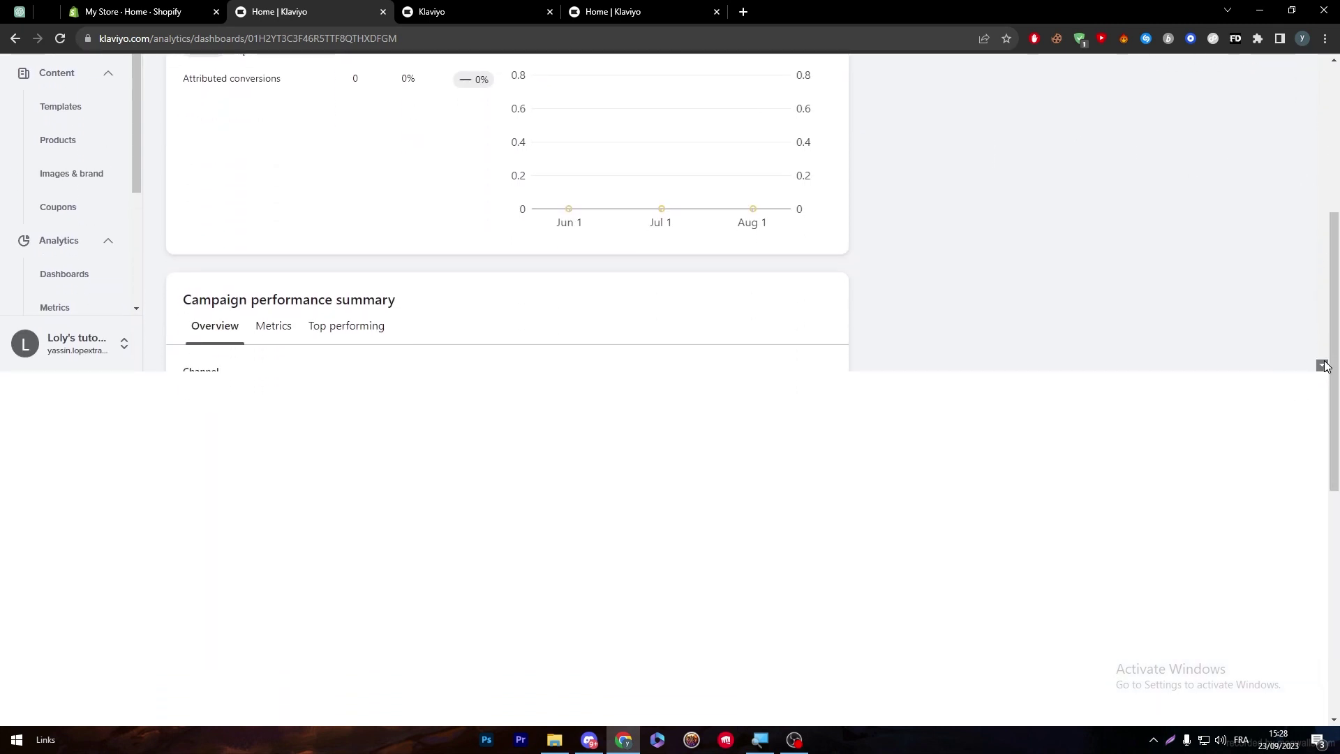
{"action": "left_click", "coordinate": [1323, 365]}
{"action": "scroll", "coordinate": [1324, 370], "scroll_direction": "down", "scroll_amount": 5}
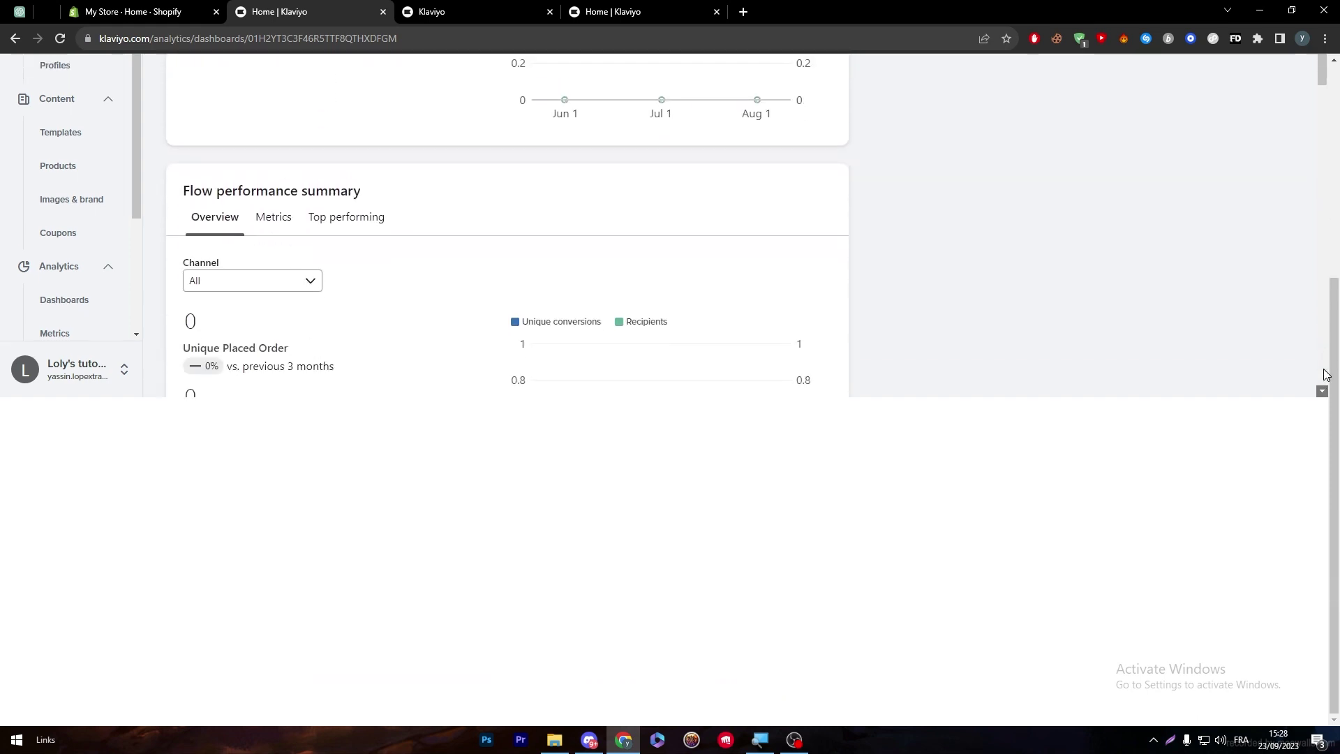
{"action": "scroll", "coordinate": [366, 181], "scroll_direction": "up", "scroll_amount": 5}
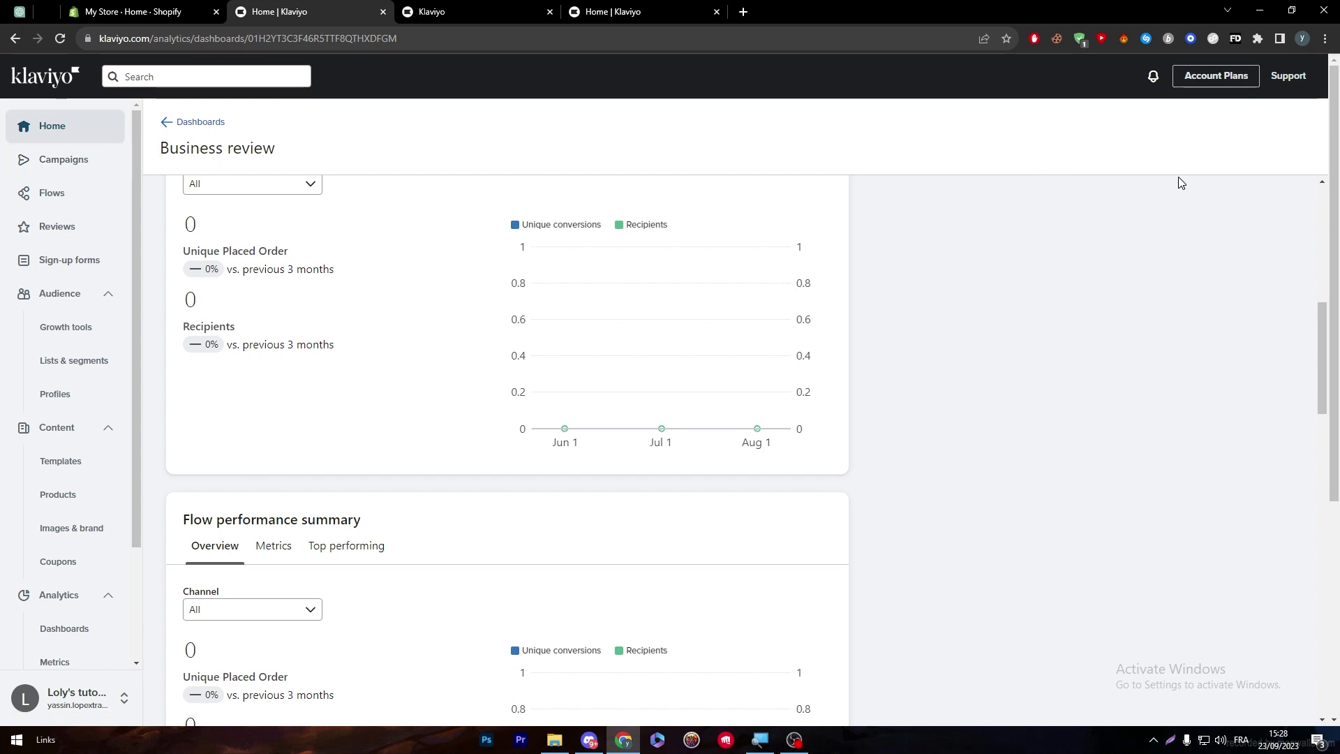
{"action": "left_click", "coordinate": [1213, 87]}
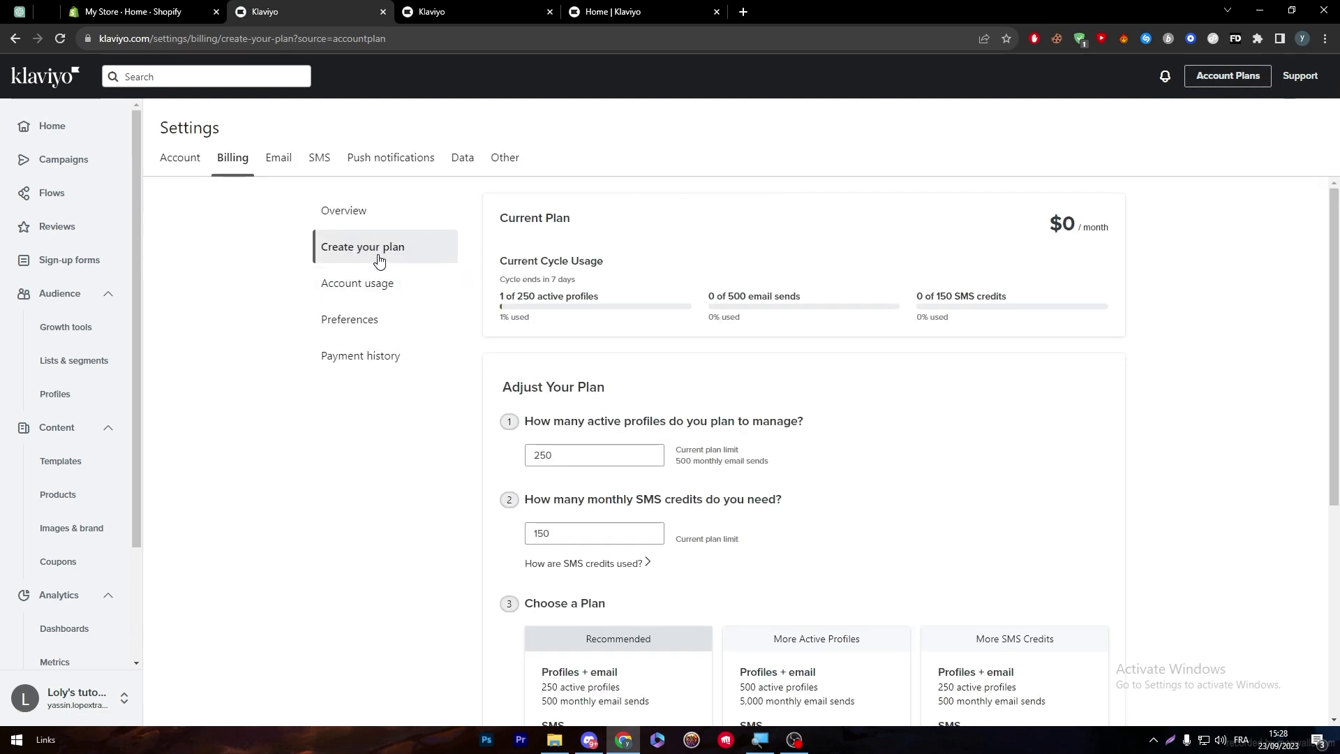
Step: Scroll to the plan cards and review the Recommended plan's profiles, email and 150 SMS credits
{"action": "scroll", "coordinate": [1305, 439], "scroll_direction": "down", "scroll_amount": 3}
{"action": "scroll", "coordinate": [1305, 439], "scroll_direction": "down", "scroll_amount": 1}
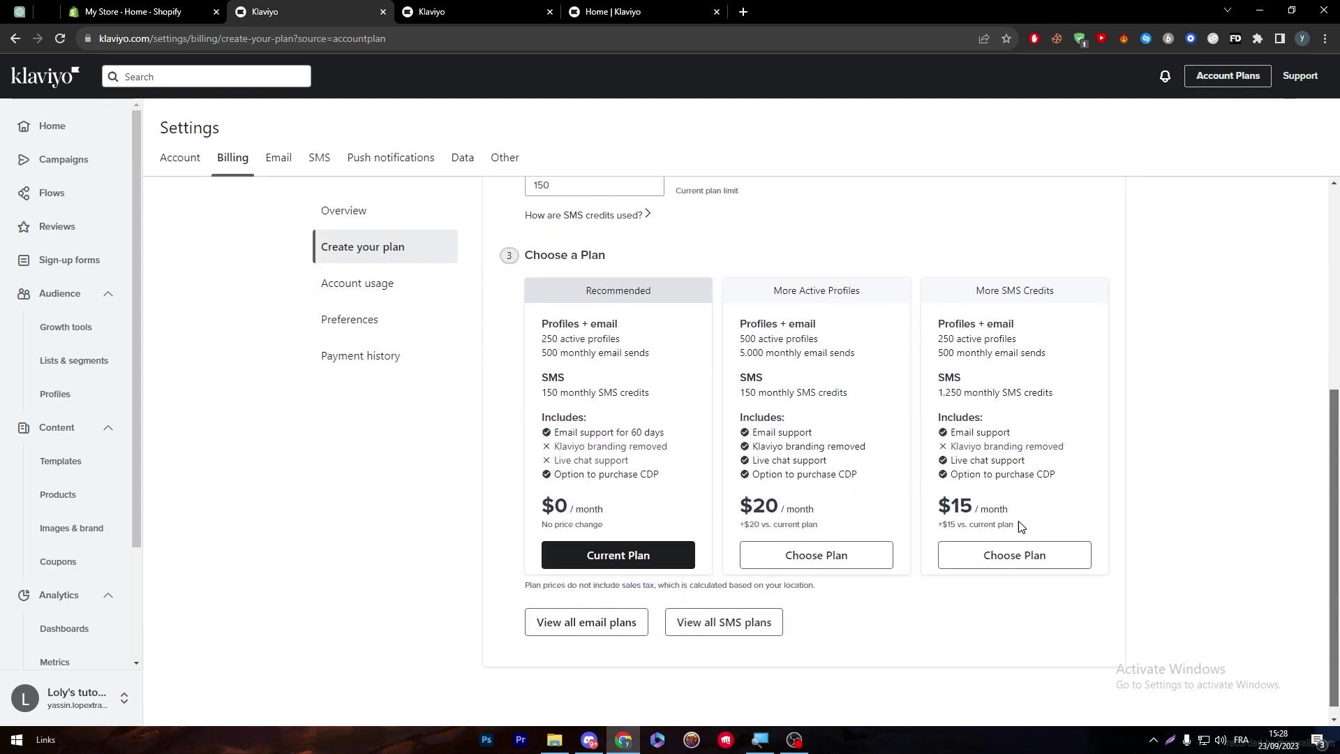
{"action": "double_click", "coordinate": [603, 323]}
{"action": "left_click", "coordinate": [606, 323]}
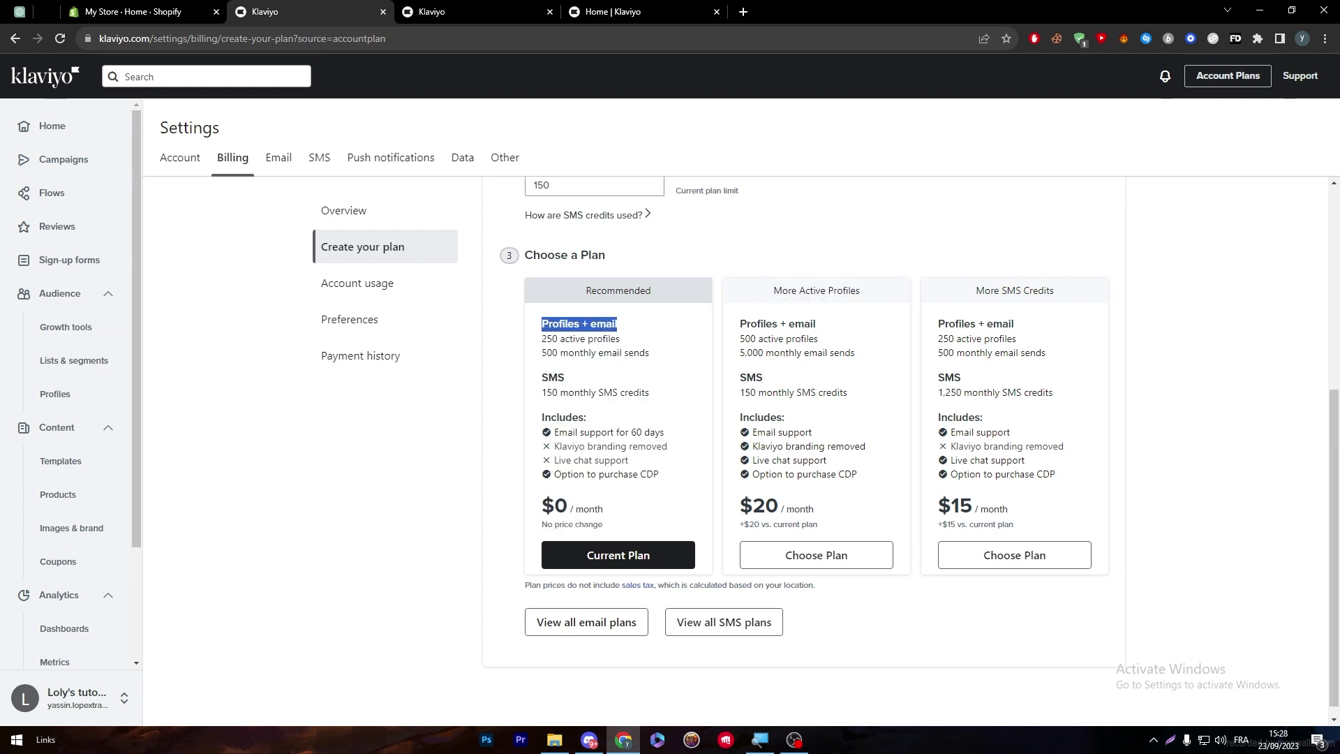
{"action": "triple_click", "coordinate": [593, 392]}
{"action": "left_click", "coordinate": [872, 457]}
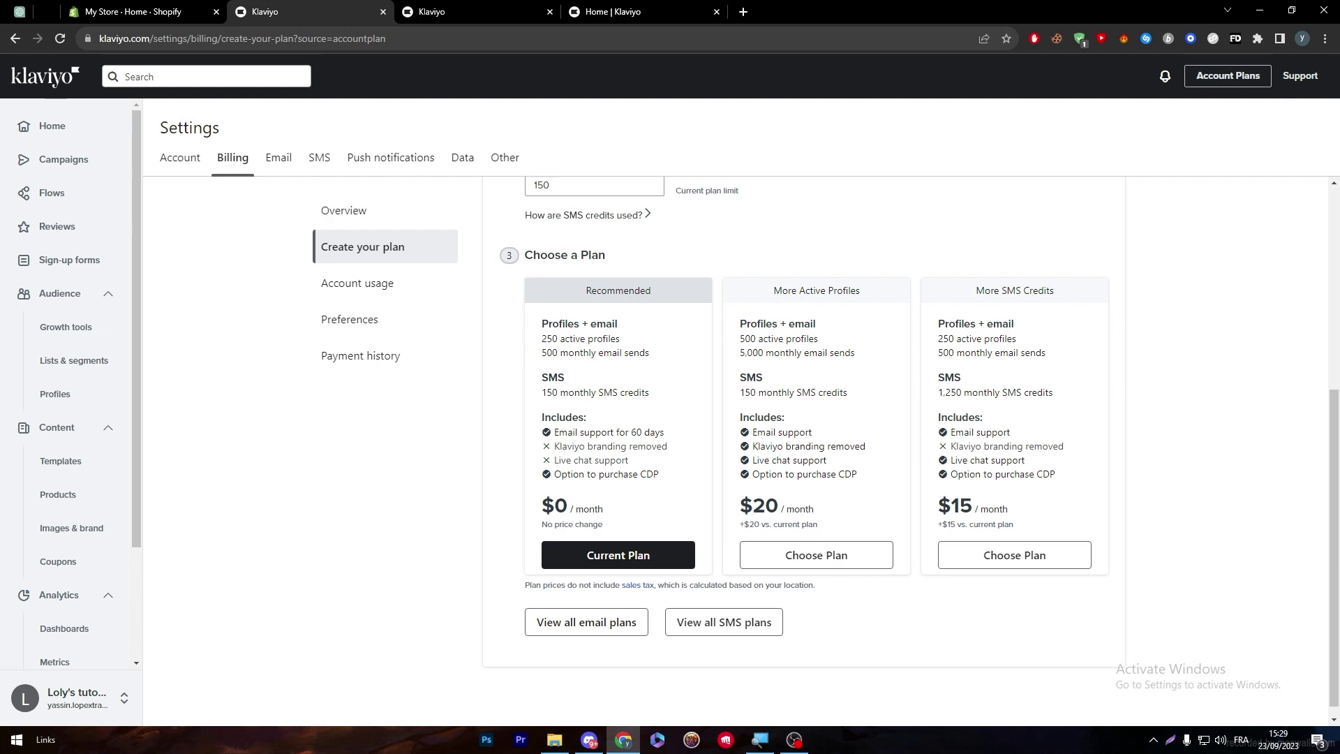
Step: Compare the $15 More SMS Credits plan: 500 profiles, 1,250 SMS credits, CDP option
{"action": "left_click_drag", "start_coordinate": [939, 506], "coordinate": [961, 506]}
{"action": "double_click", "coordinate": [943, 508]}
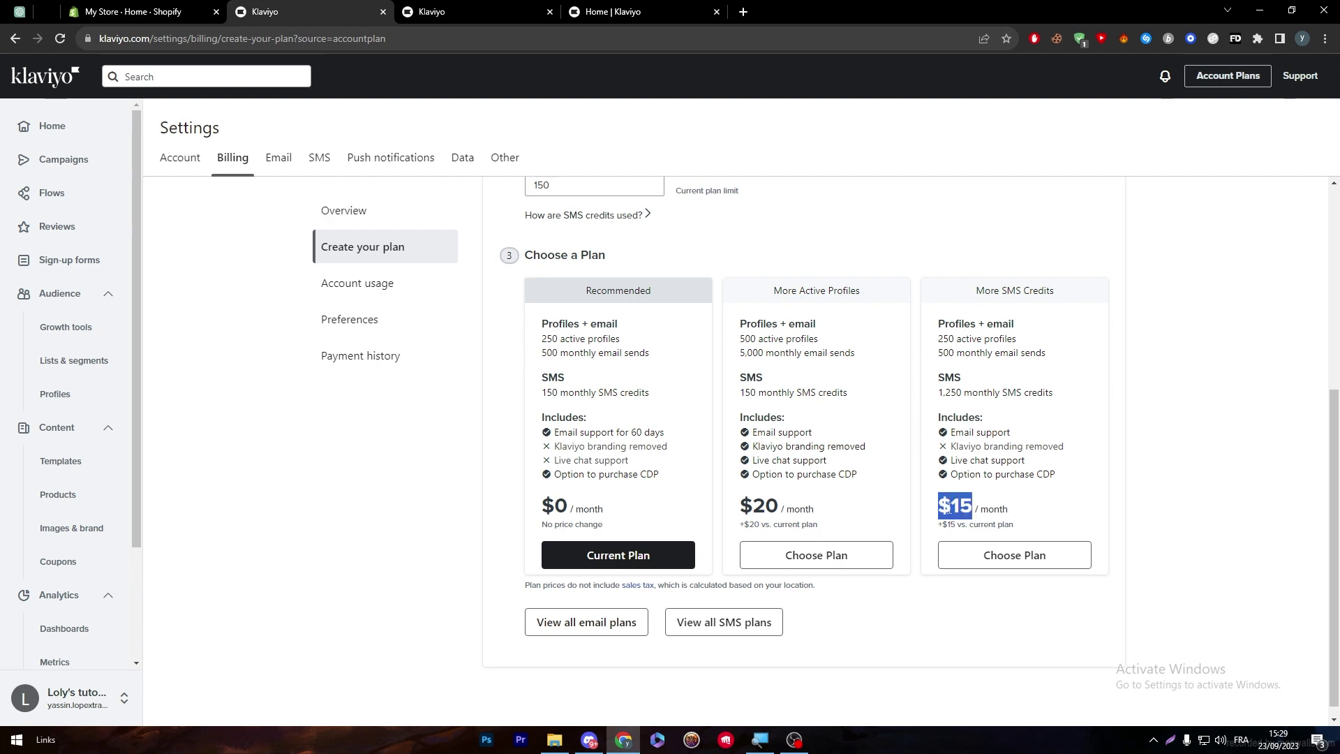
{"action": "left_click", "coordinate": [963, 382]}
{"action": "double_click", "coordinate": [947, 353]}
{"action": "triple_click", "coordinate": [578, 339]}
{"action": "left_click", "coordinate": [580, 365]}
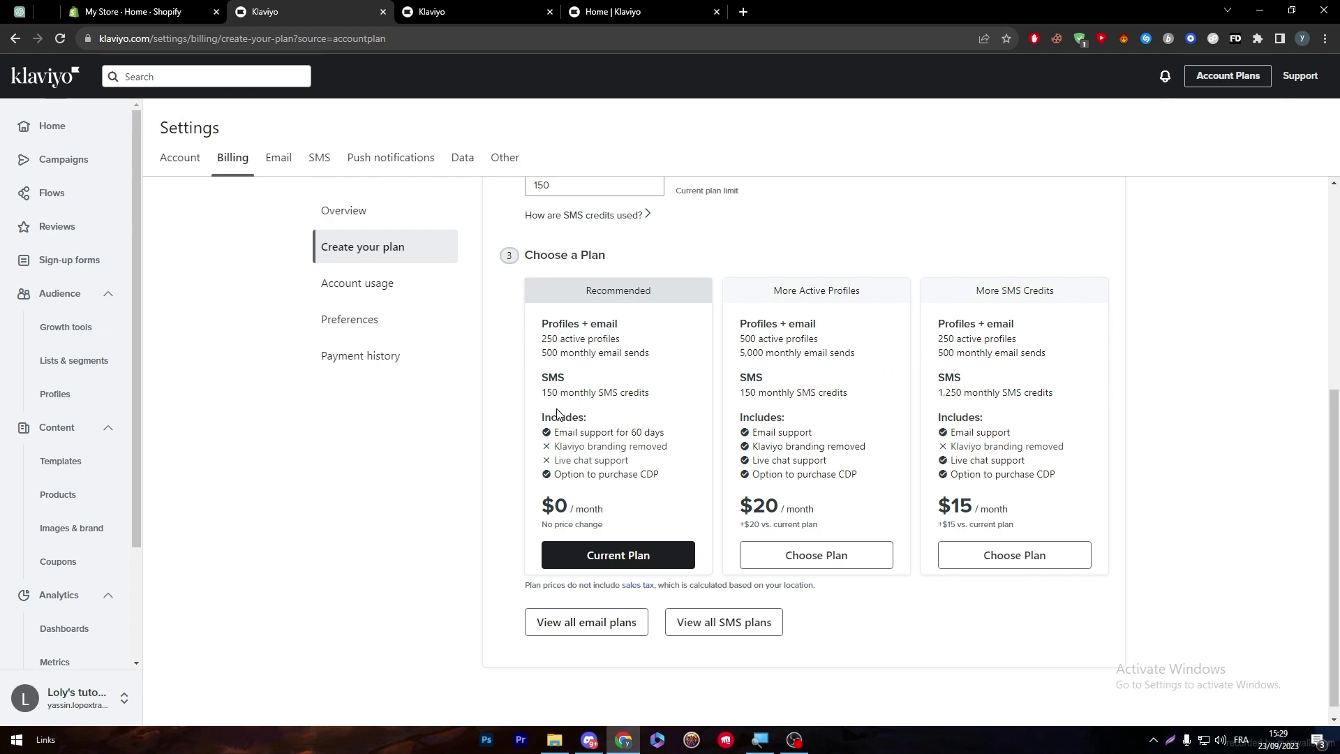
{"action": "triple_click", "coordinate": [984, 474]}
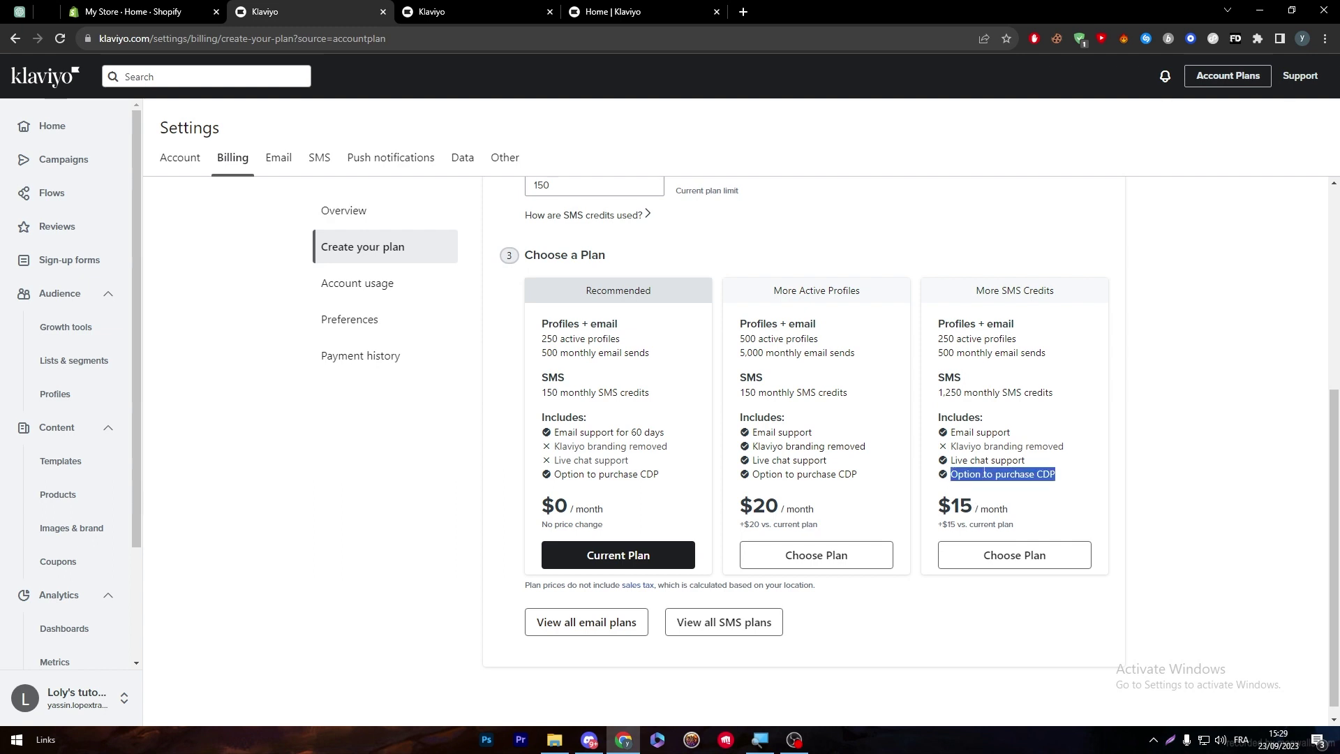
{"action": "left_click", "coordinate": [966, 399]}
{"action": "triple_click", "coordinate": [959, 392]}
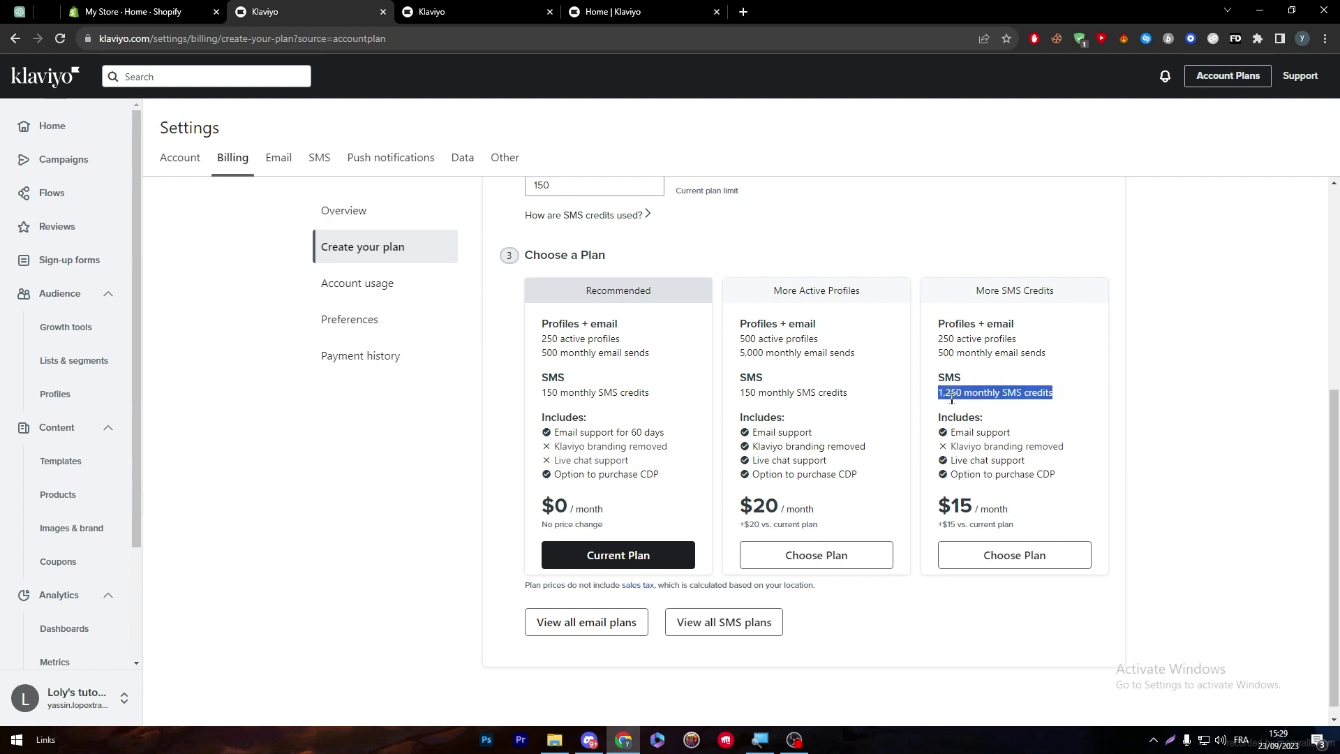
{"action": "triple_click", "coordinate": [1010, 307]}
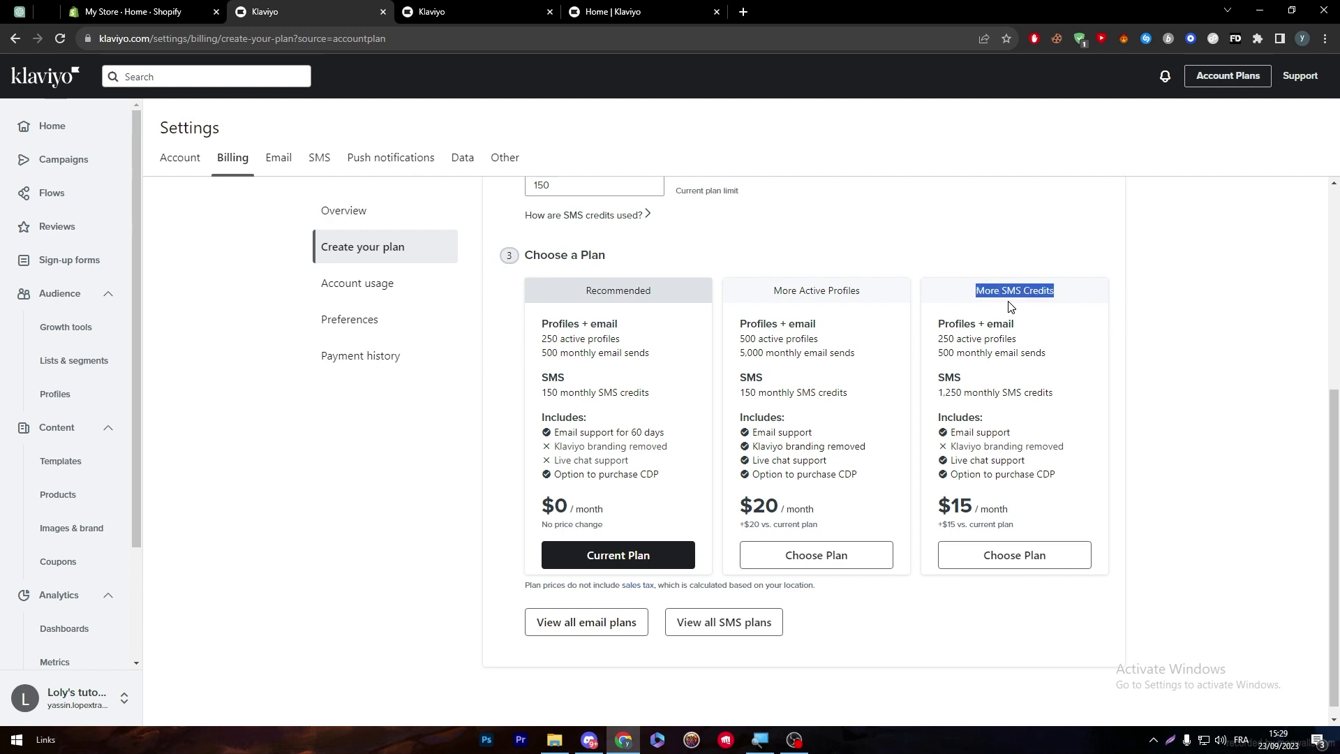
{"action": "left_click", "coordinate": [1009, 300]}
{"action": "scroll", "coordinate": [960, 413], "scroll_direction": "up", "scroll_amount": 5}
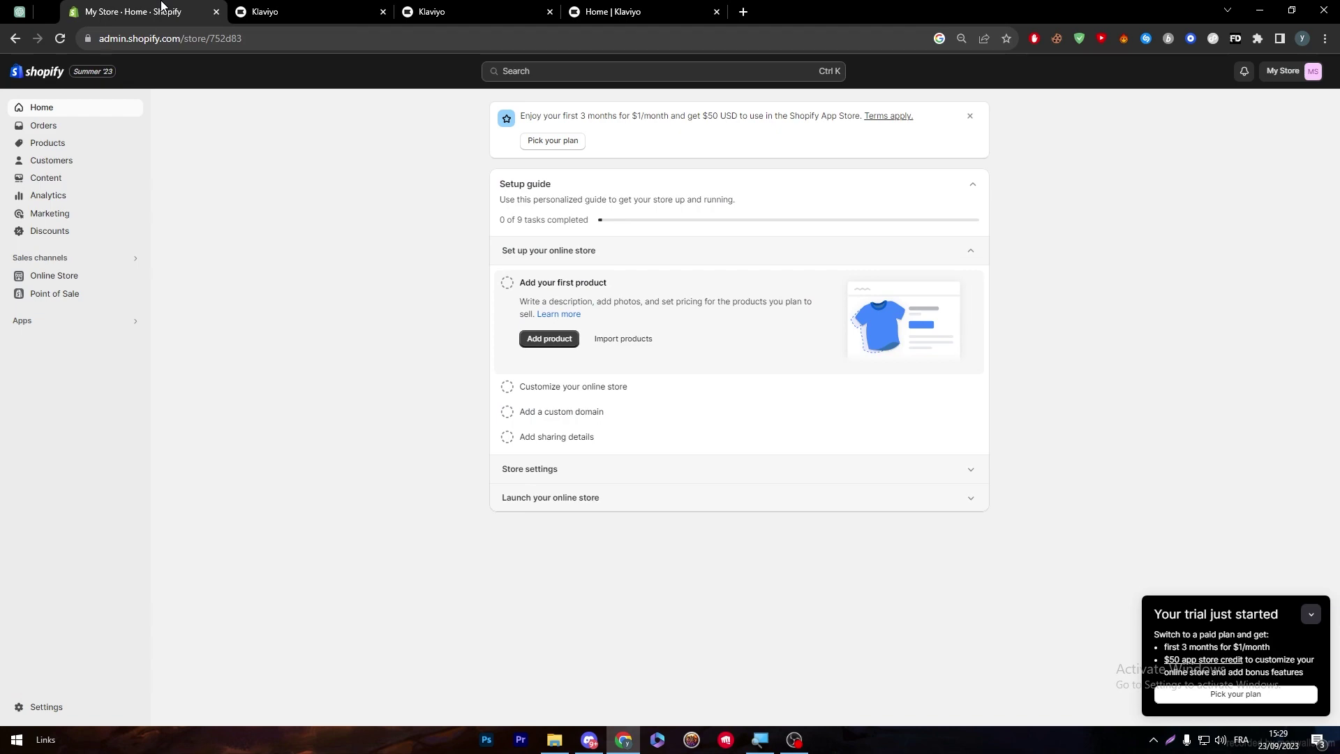
Step: Switch between Shopify and Klaviyo tabs, detaching and re-docking the Klaviyo billing tab
{"action": "left_click", "coordinate": [192, 12]}
{"action": "left_click", "coordinate": [81, 322]}
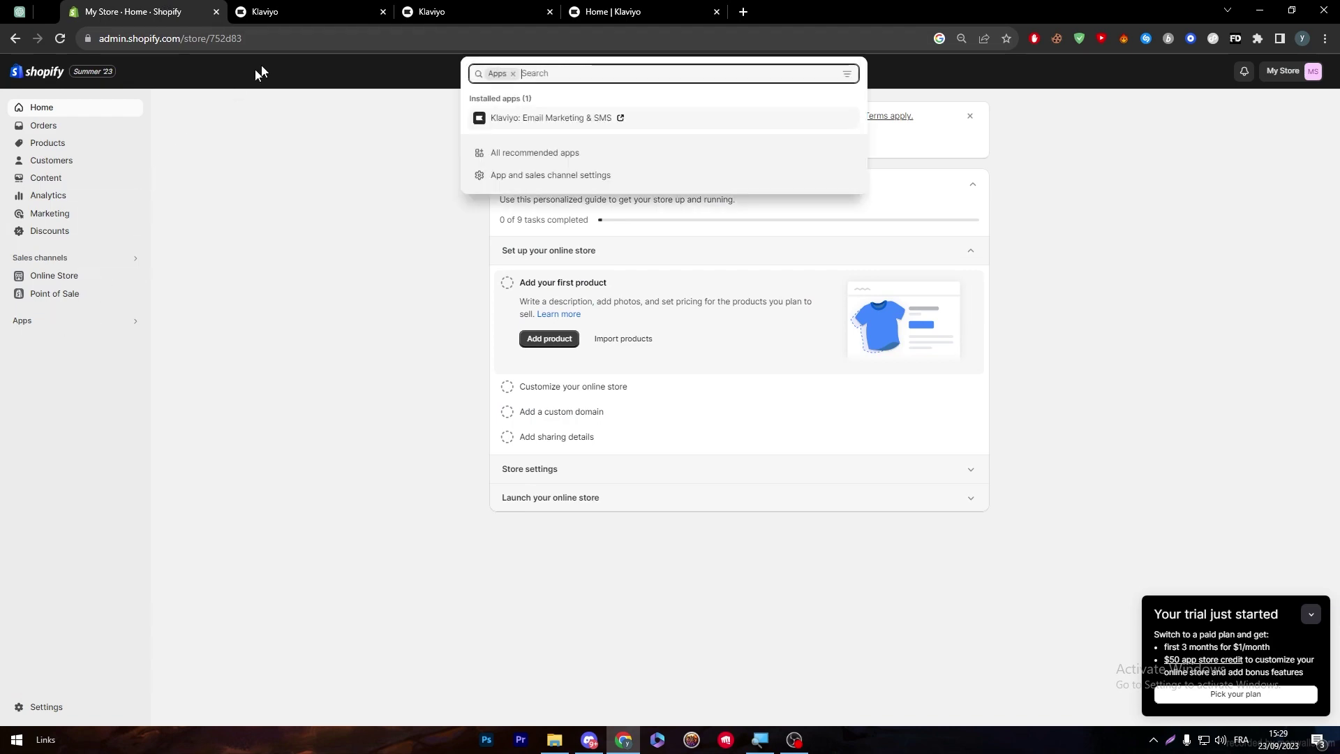
{"action": "left_click", "coordinate": [307, 11]}
{"action": "left_click_drag", "start_coordinate": [312, 40], "coordinate": [412, 162]}
{"action": "left_click_drag", "start_coordinate": [211, 56], "coordinate": [307, 11]}
Step: Open the installed Klaviyo app from Shopify's apps list and go to Klaviyo's Campaigns list
{"action": "left_click", "coordinate": [178, 12]}
{"action": "left_click", "coordinate": [254, 171]}
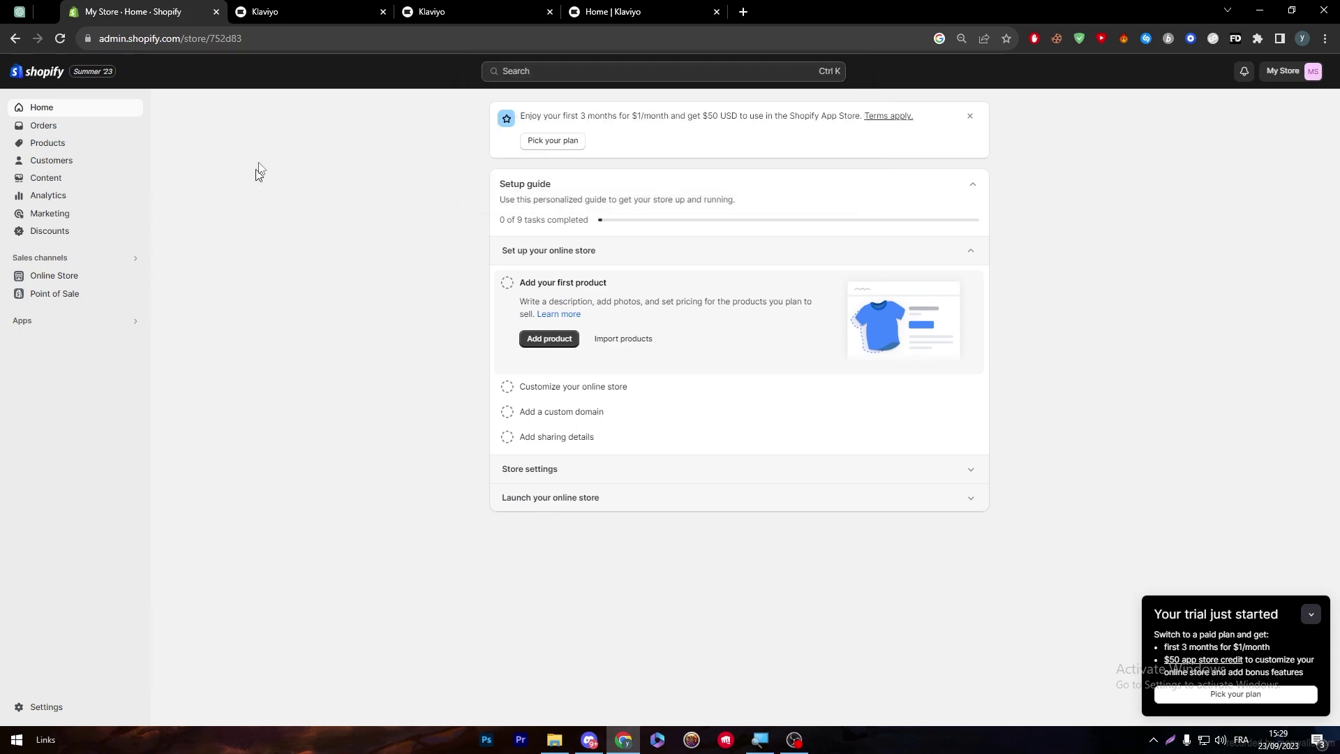
{"action": "left_click", "coordinate": [294, 14]}
{"action": "left_click", "coordinate": [139, 12]}
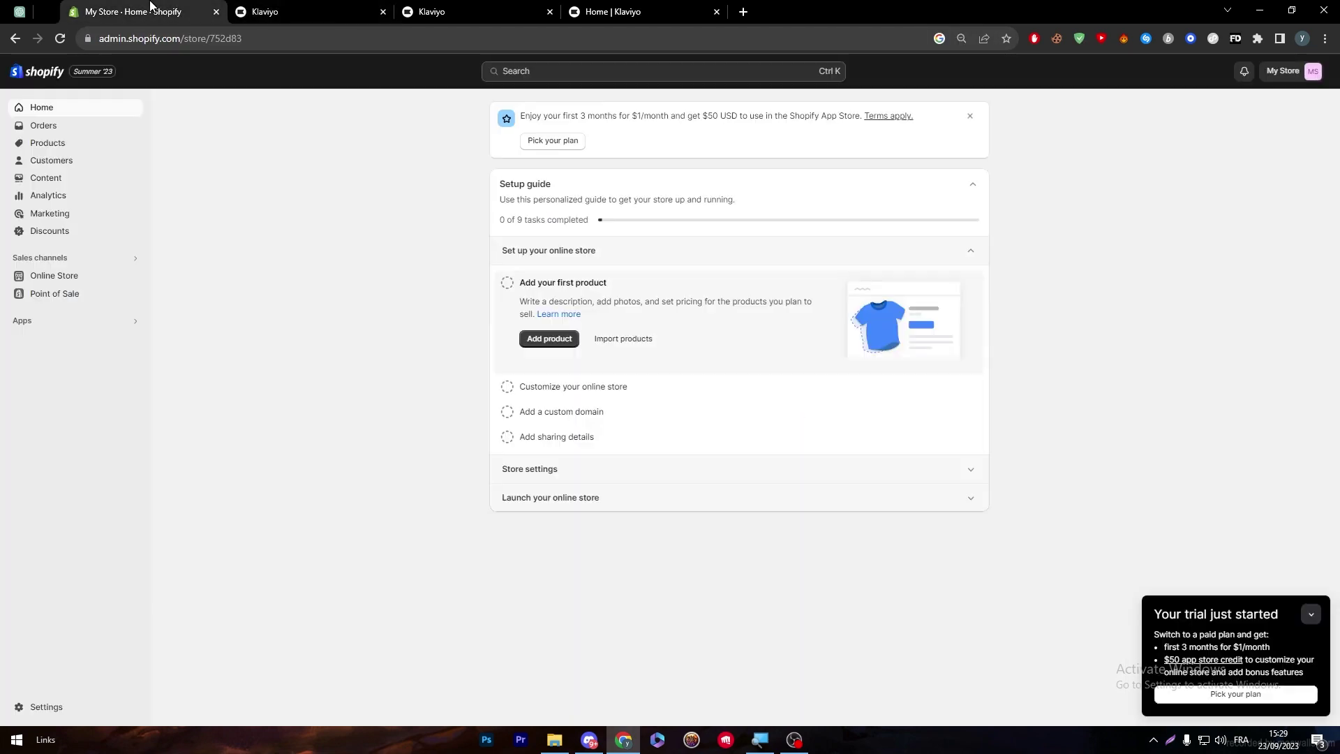
{"action": "left_click", "coordinate": [121, 321]}
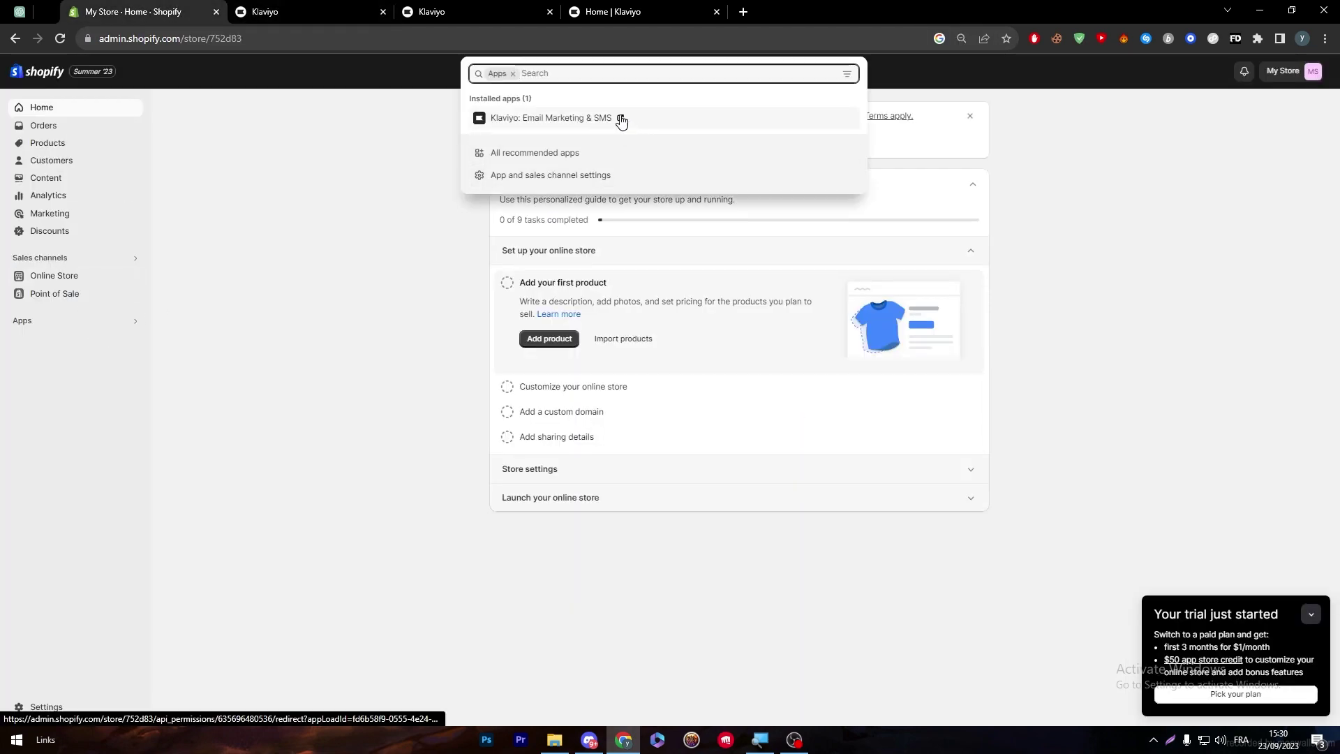
{"action": "left_click", "coordinate": [286, 10]}
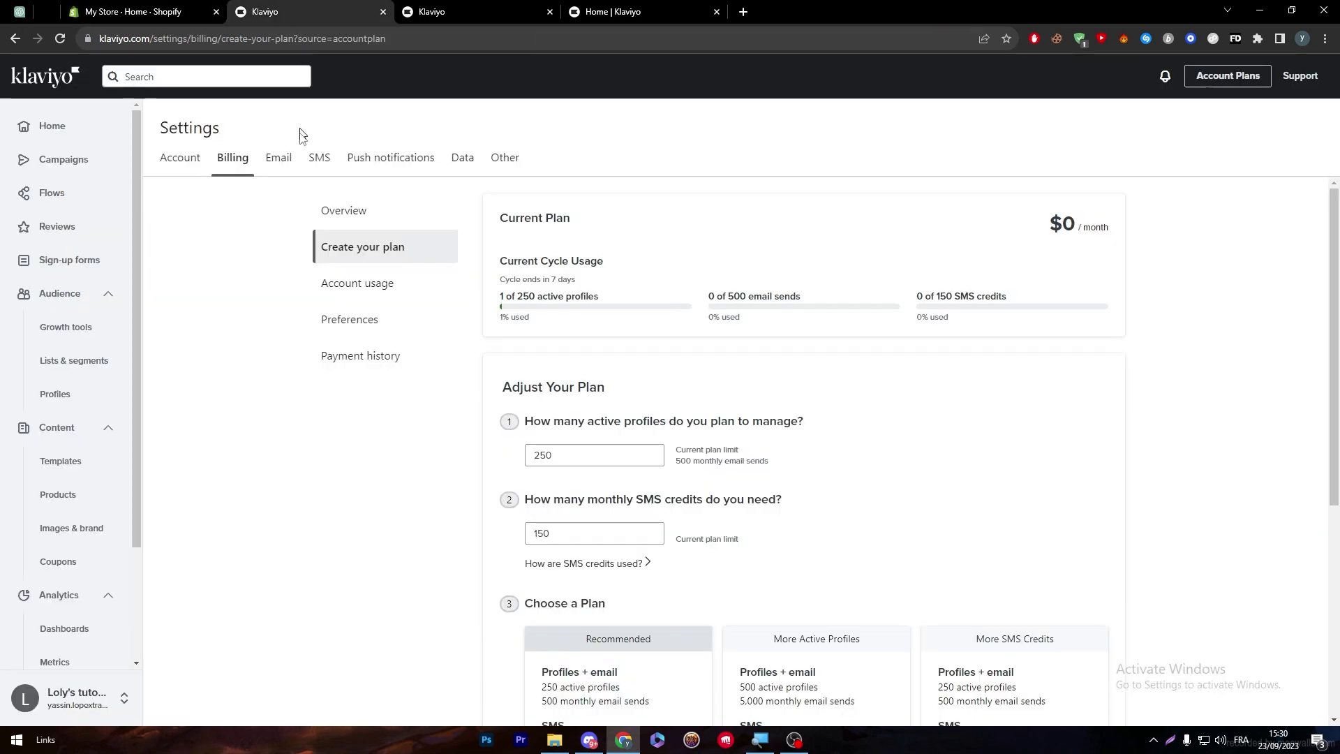
{"action": "left_click", "coordinate": [110, 164]}
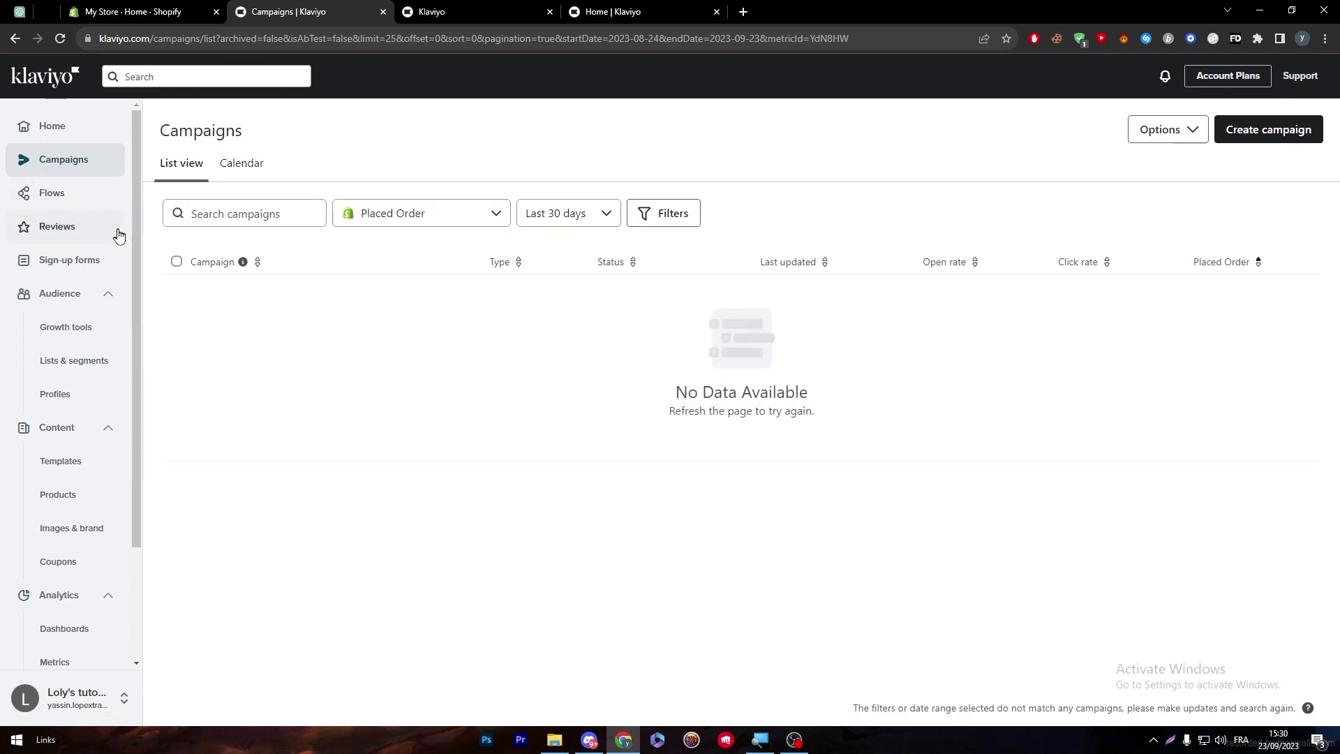
Step: Open Sign-up forms and browse the popup, flyout, embed and full-page templates, returning to the top
{"action": "left_click", "coordinate": [102, 185]}
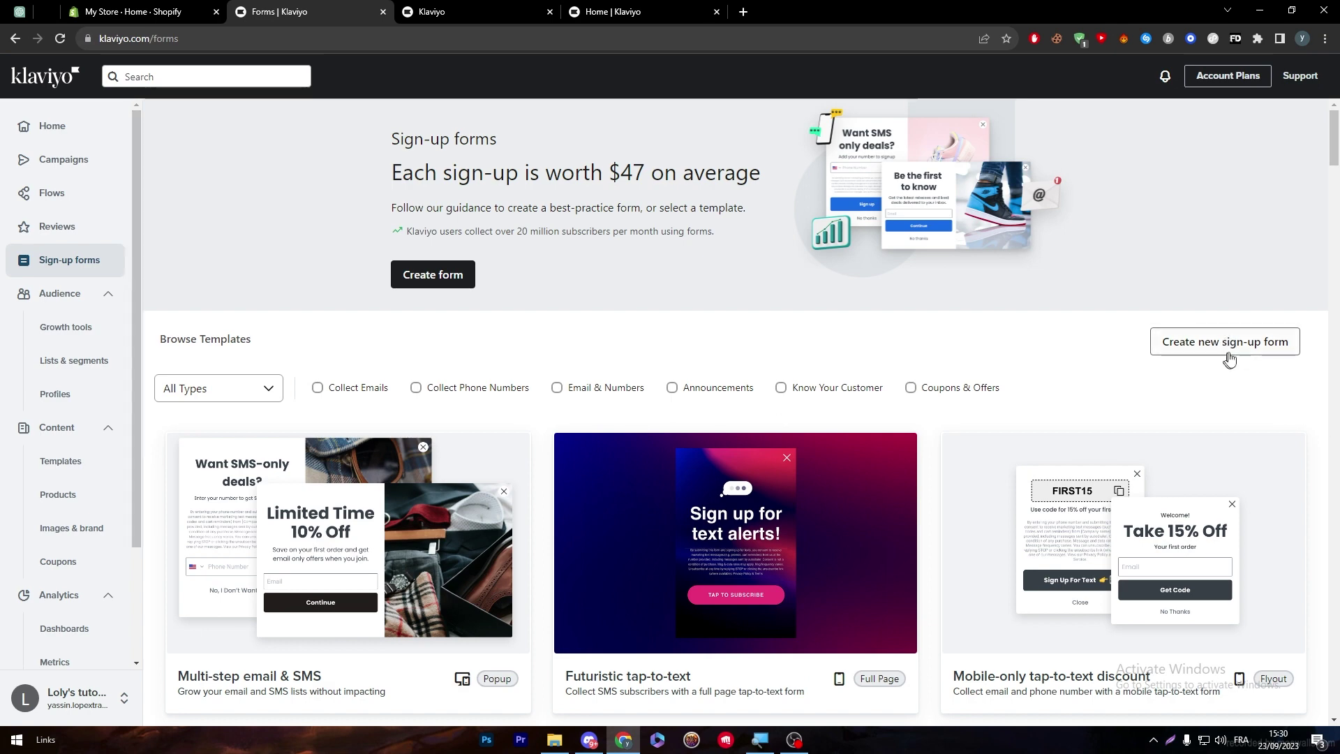
{"action": "left_click", "coordinate": [1336, 203]}
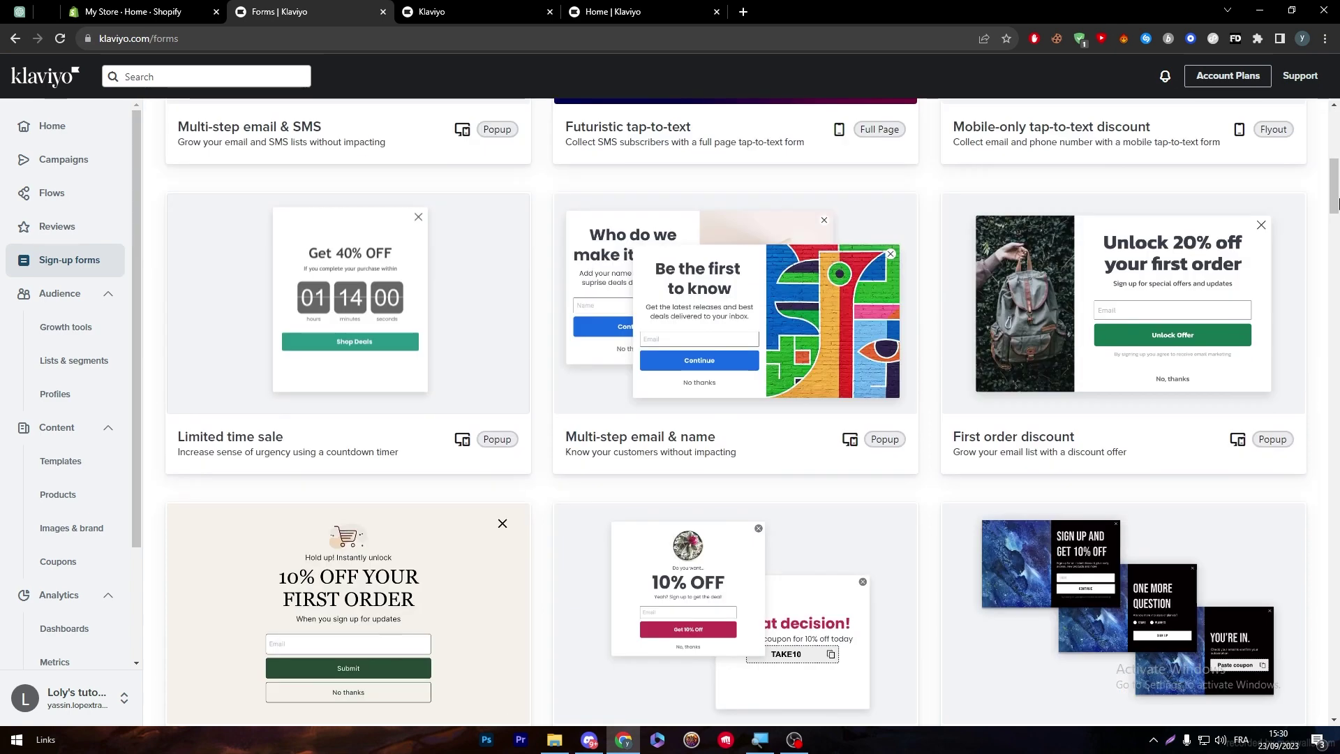
{"action": "left_click_drag", "start_coordinate": [1338, 203], "coordinate": [1328, 372]}
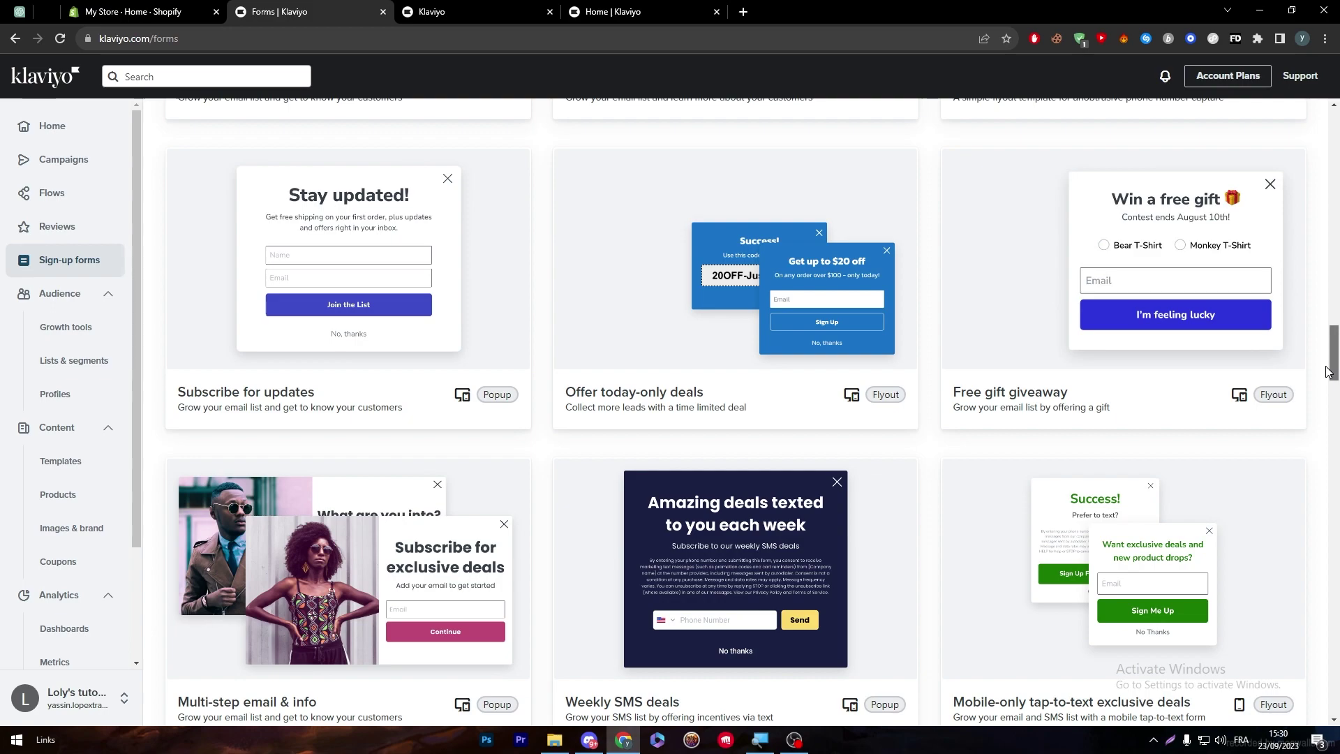
{"action": "left_click_drag", "start_coordinate": [1328, 371], "coordinate": [1314, 515]}
{"action": "scroll", "coordinate": [1314, 515], "scroll_direction": "up", "scroll_amount": 3}
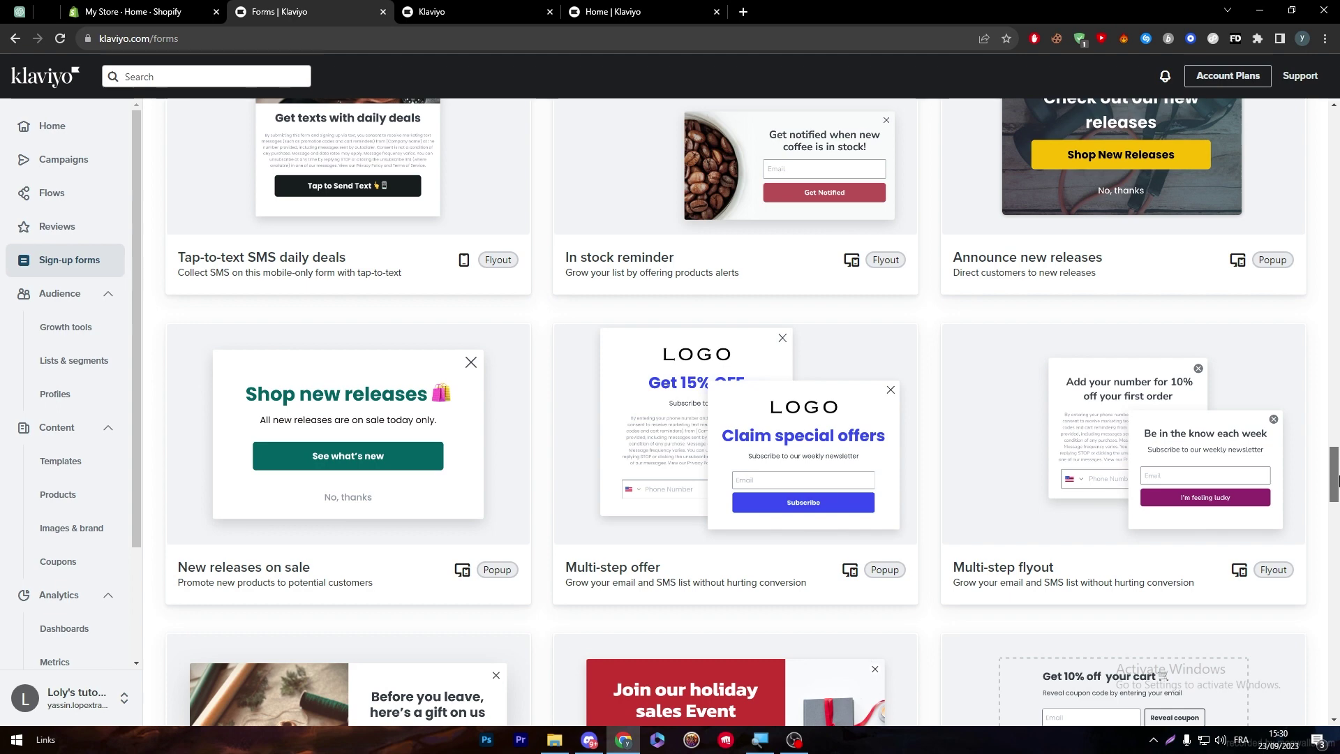
{"action": "left_click_drag", "start_coordinate": [1334, 480], "coordinate": [1333, 509]}
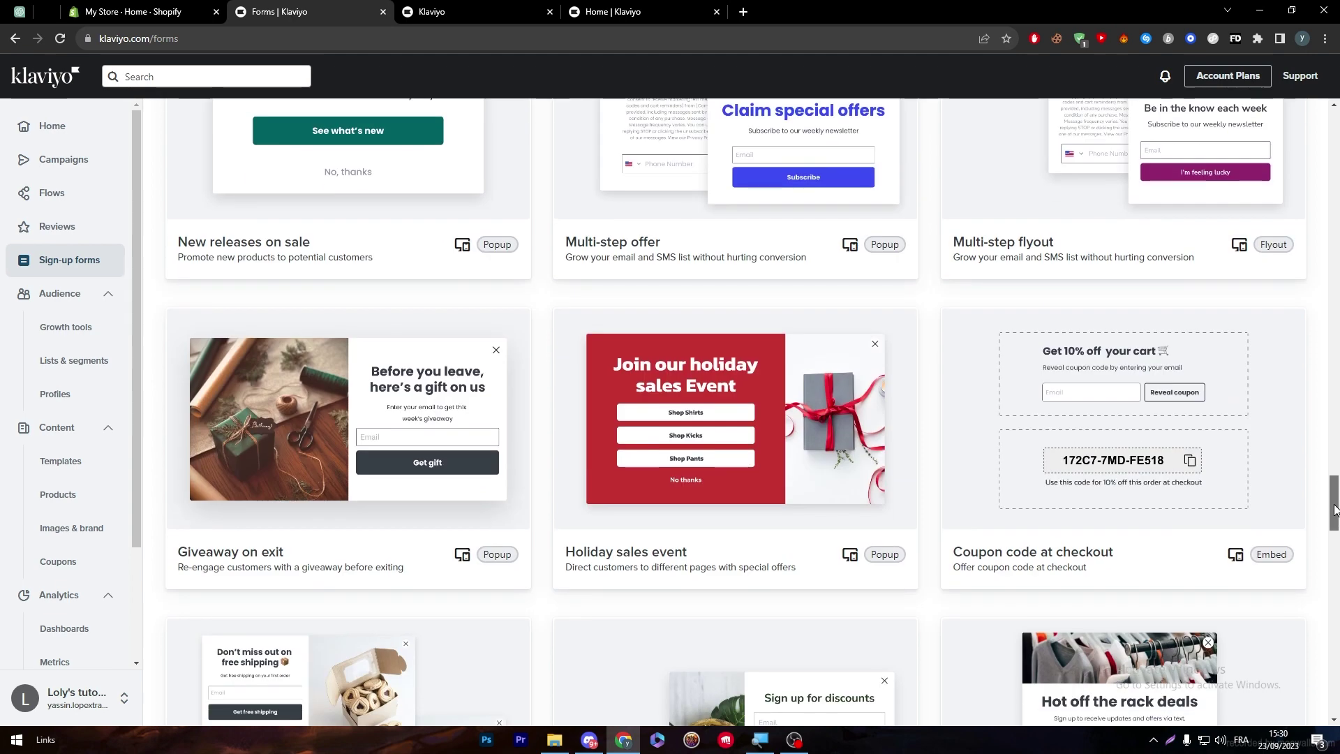
{"action": "left_click_drag", "start_coordinate": [1334, 510], "coordinate": [1334, 297]}
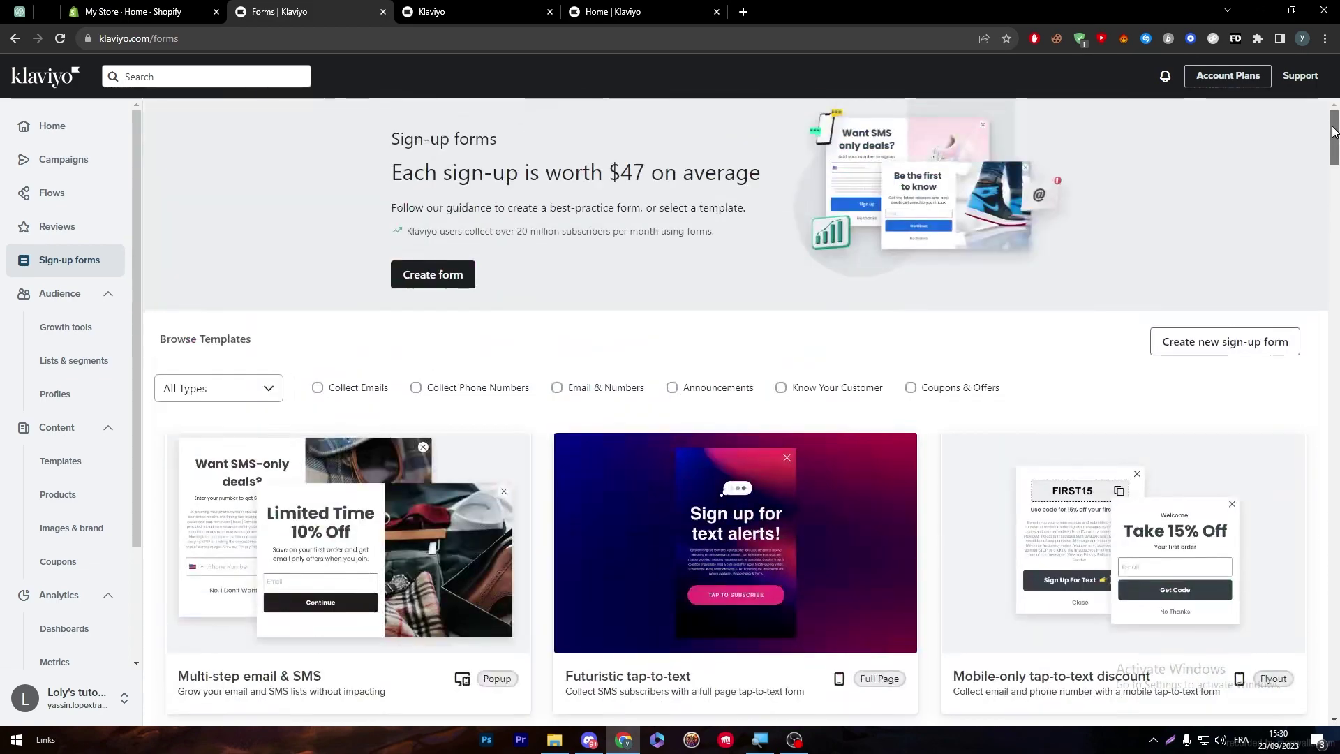
Step: Create and save a new Email campaign, 'Email Campaign - Sep 23 2023 3:31 PM'
{"action": "left_click", "coordinate": [101, 166]}
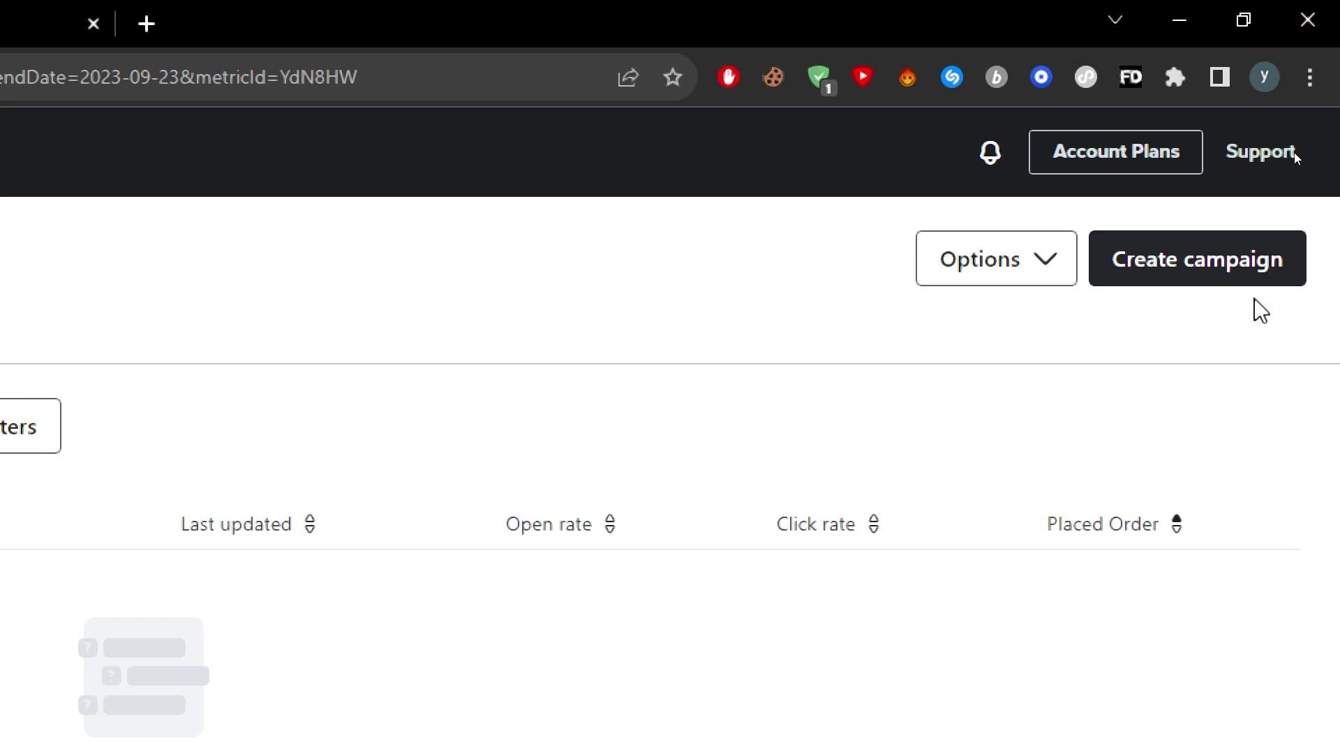
{"action": "left_click", "coordinate": [1170, 278]}
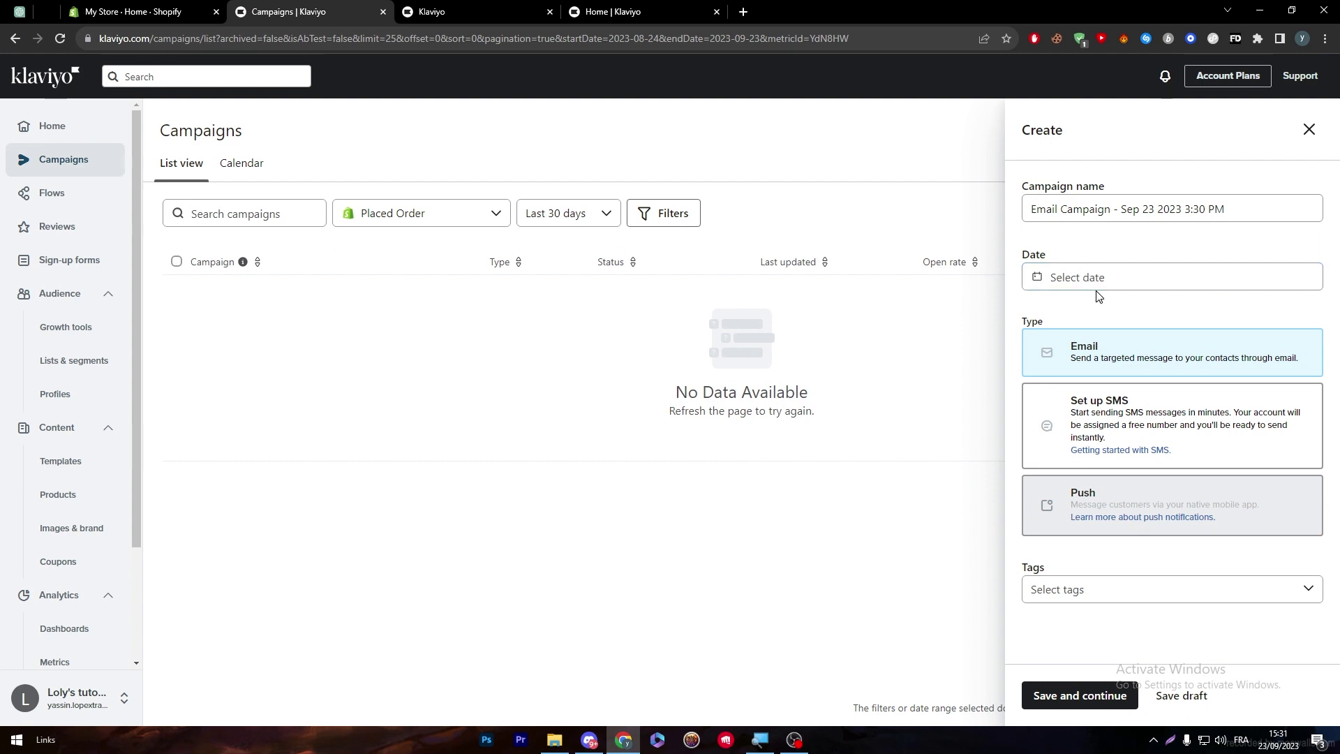
{"action": "left_click", "coordinate": [1058, 417]}
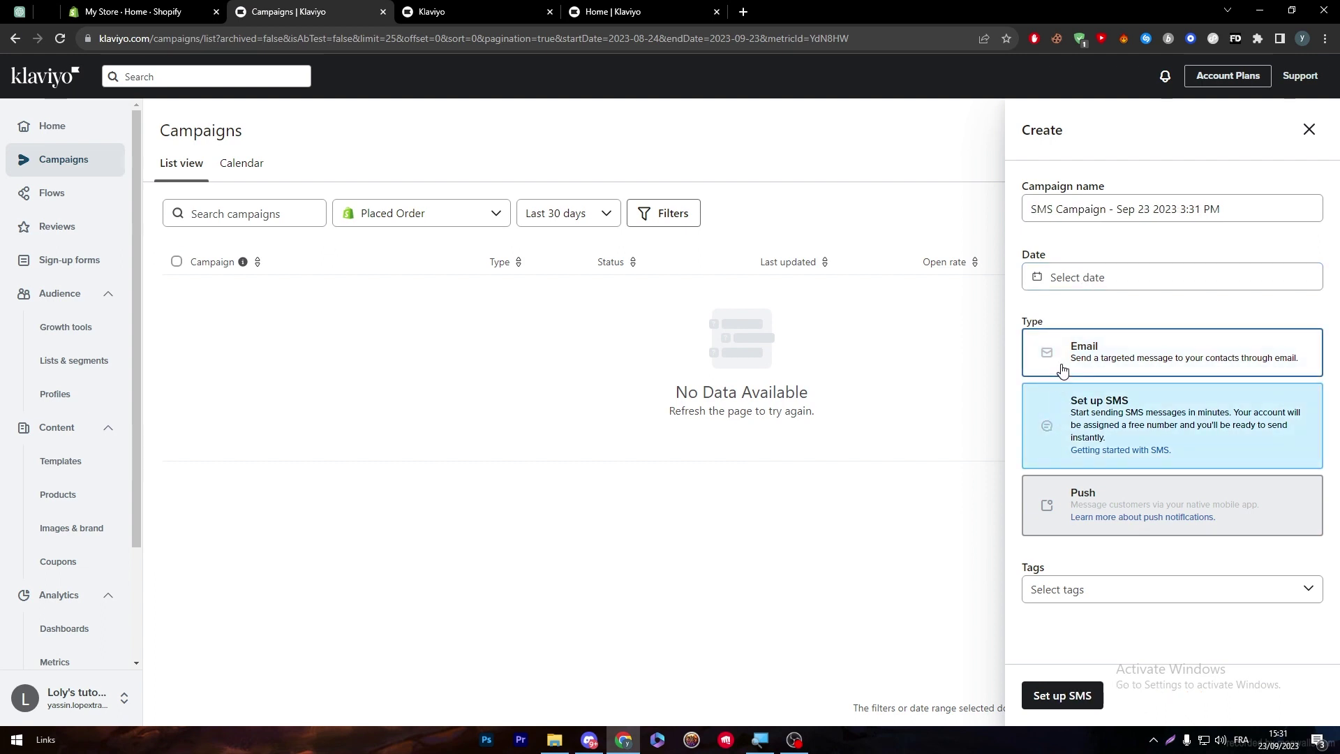
{"action": "left_click", "coordinate": [1110, 365]}
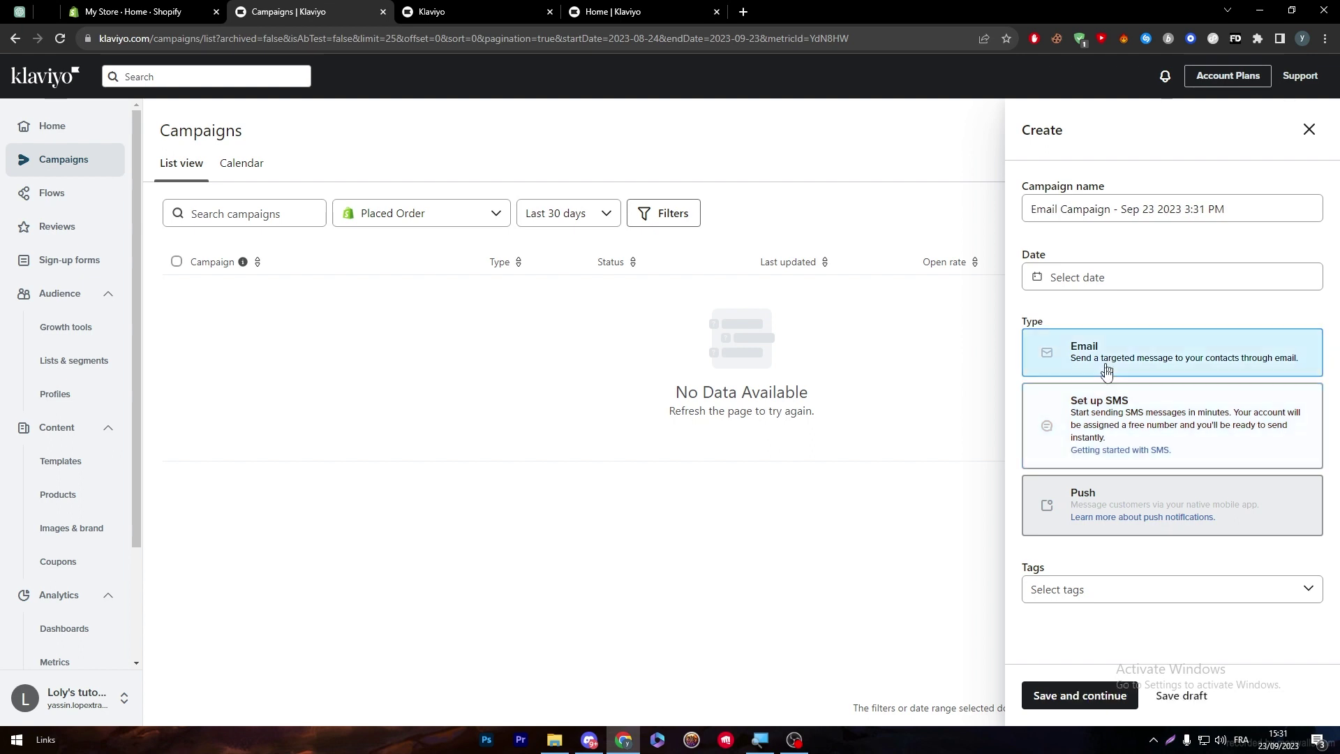
{"action": "left_click", "coordinate": [1079, 591]}
{"action": "left_click", "coordinate": [1054, 625]}
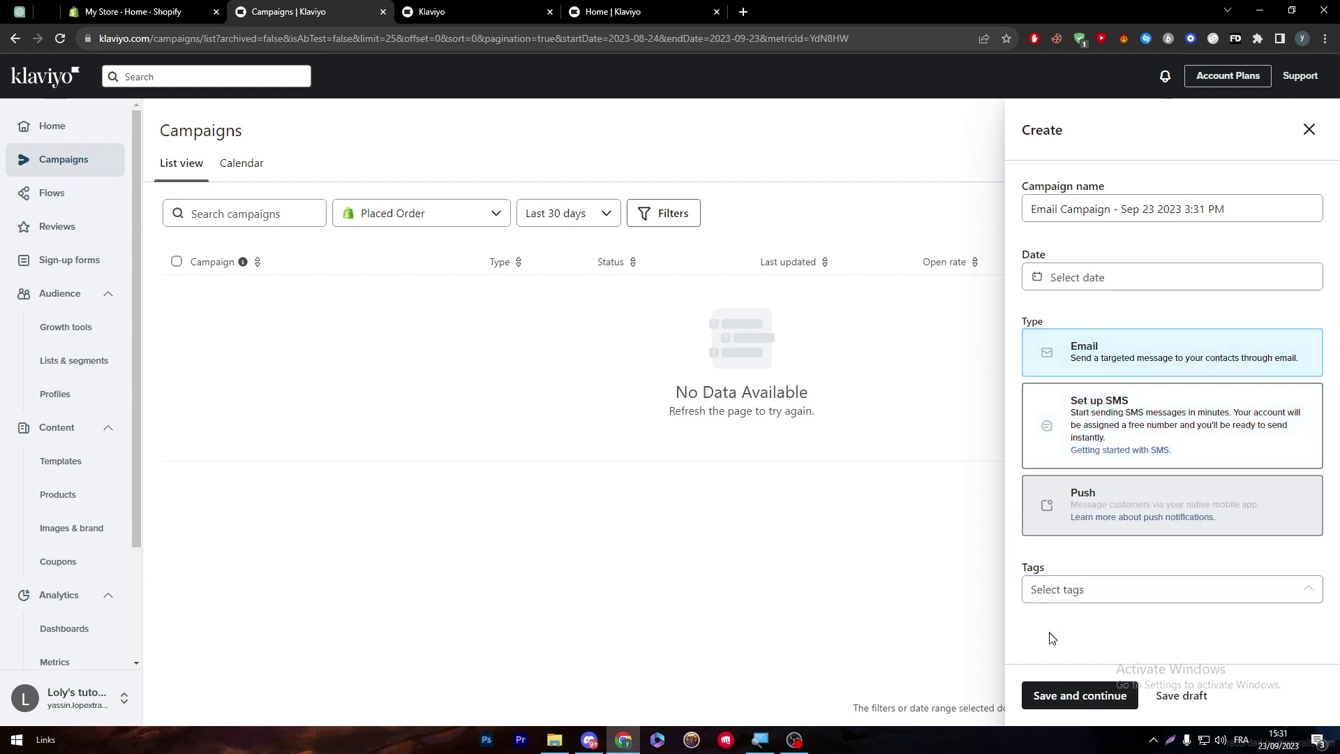
{"action": "left_click", "coordinate": [1061, 691]}
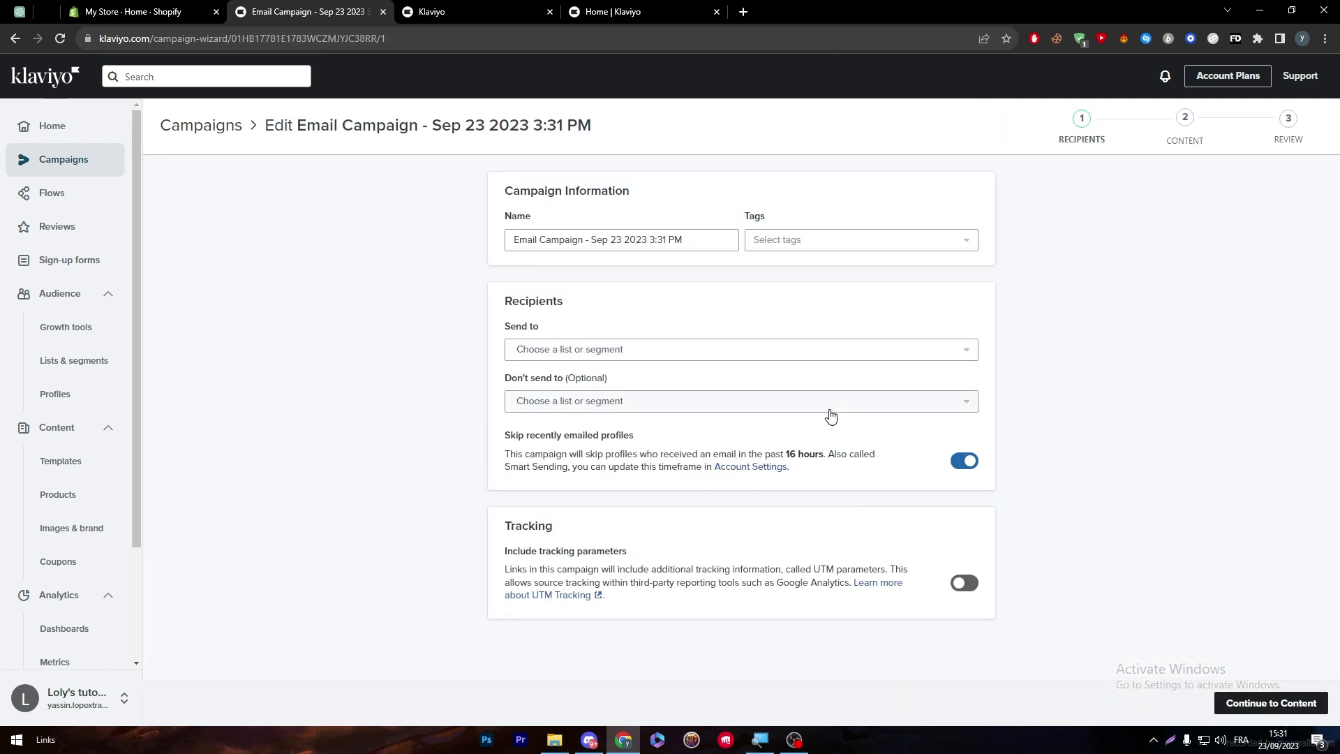
Step: Choose the Newsletter list as the campaign's Send to recipients
{"action": "double_click", "coordinate": [532, 351]}
{"action": "left_click", "coordinate": [709, 356]}
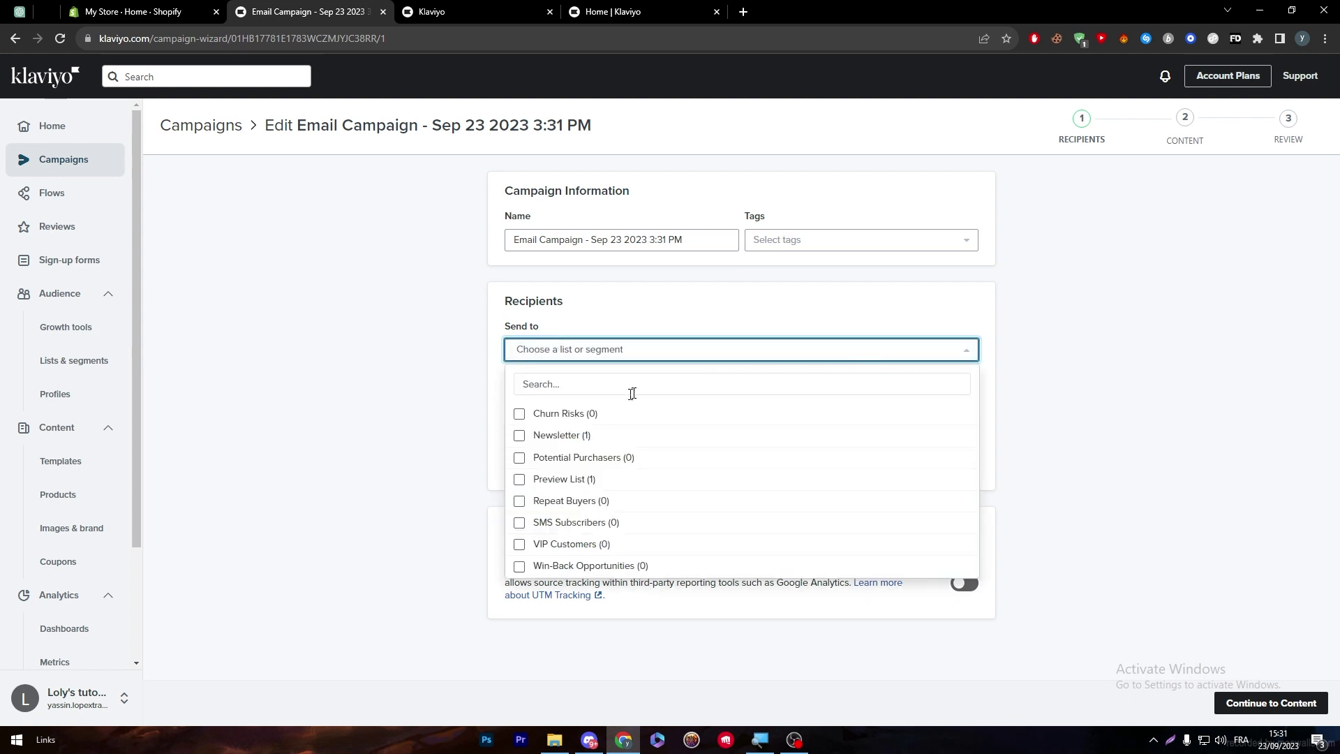
{"action": "left_click", "coordinate": [611, 446]}
{"action": "left_click", "coordinate": [1044, 419]}
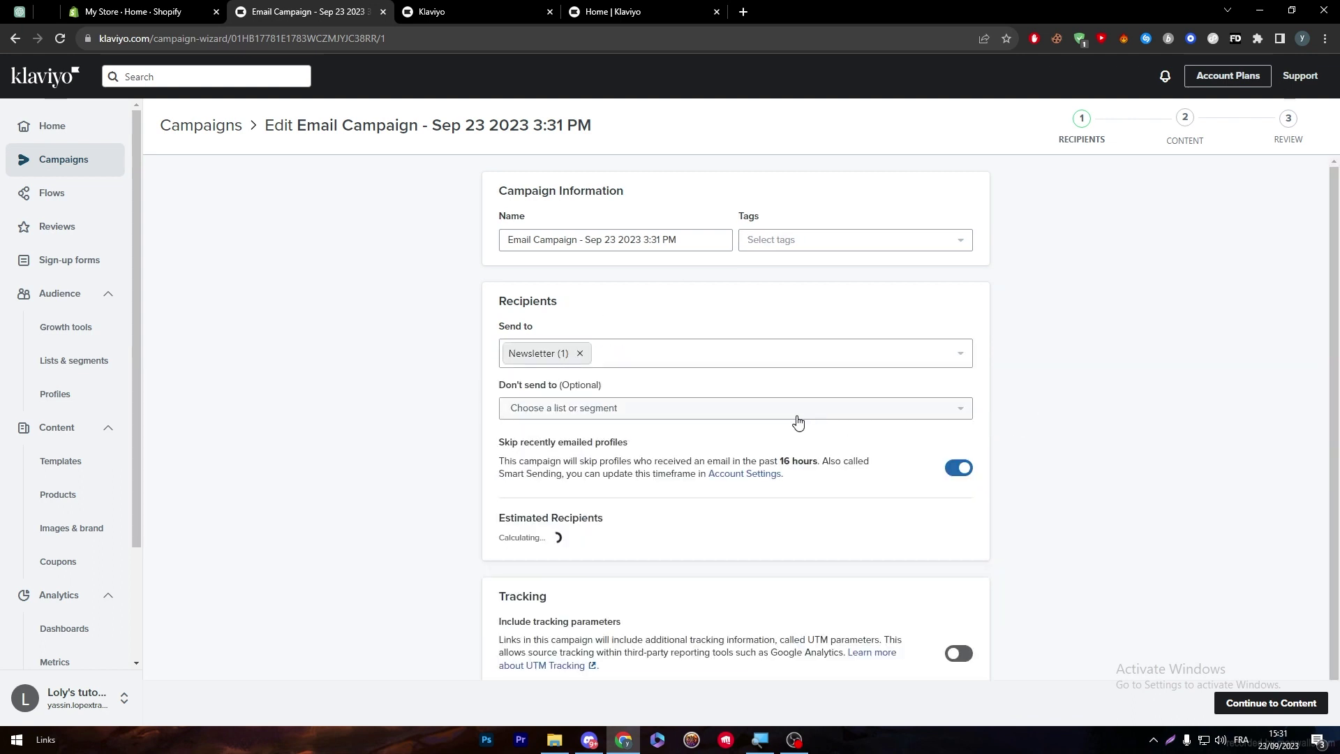
Step: Exclude the Preview List from recipients and continue to the Content step
{"action": "left_click", "coordinate": [798, 417]}
{"action": "left_click", "coordinate": [558, 514]}
{"action": "left_click", "coordinate": [1103, 494]}
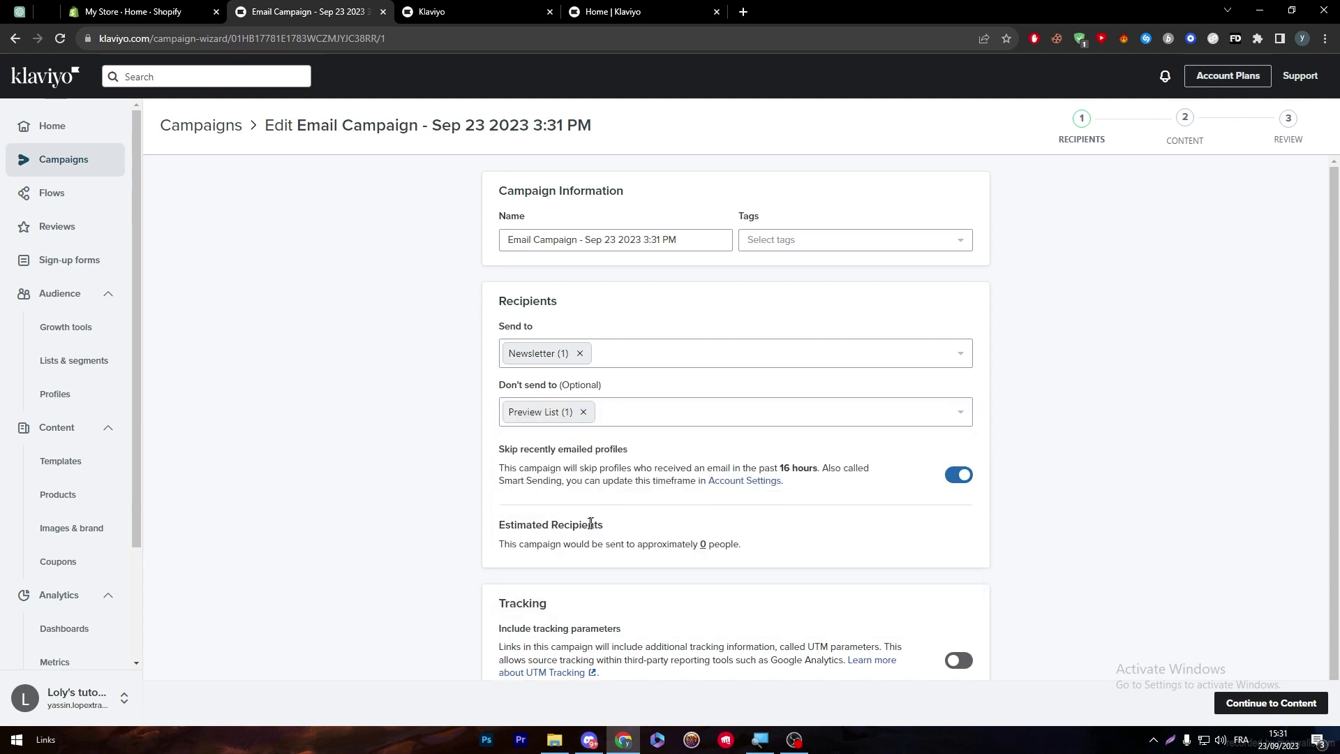
{"action": "scroll", "coordinate": [905, 543], "scroll_direction": "down", "scroll_amount": 1}
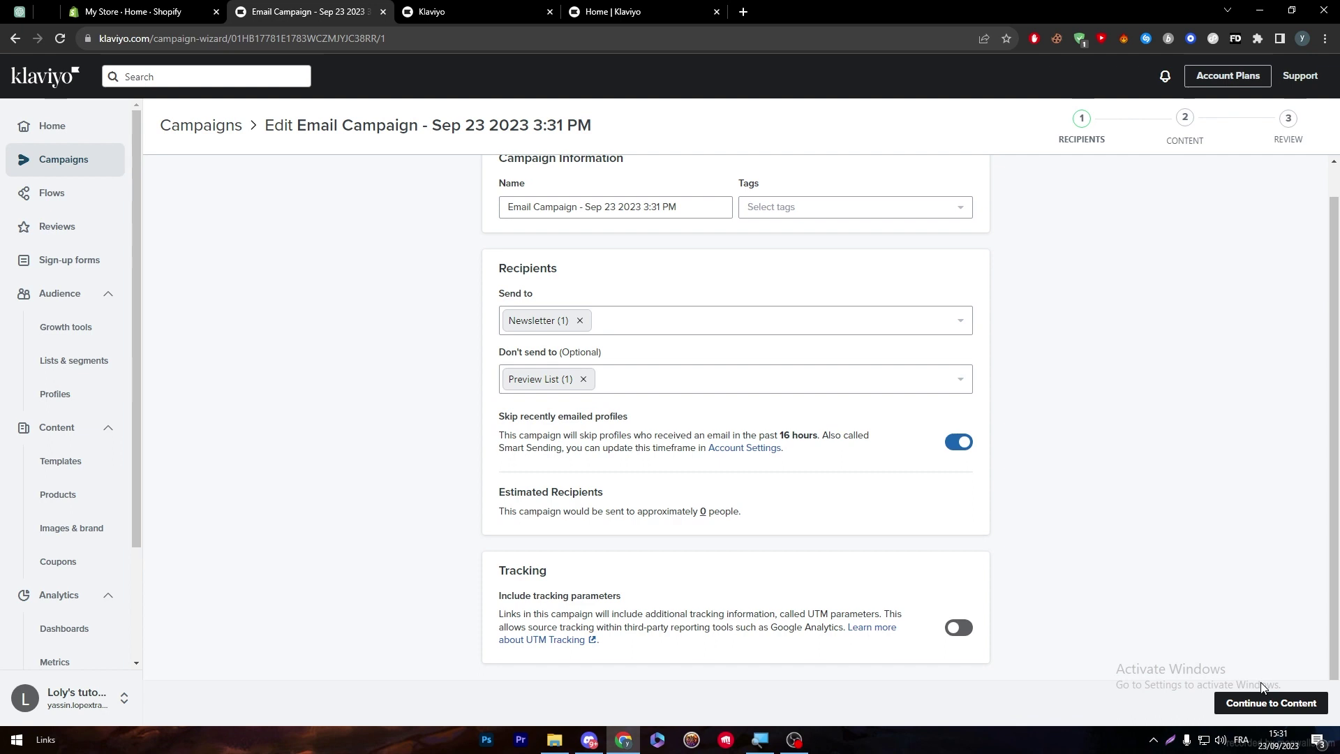
{"action": "left_click", "coordinate": [1256, 702]}
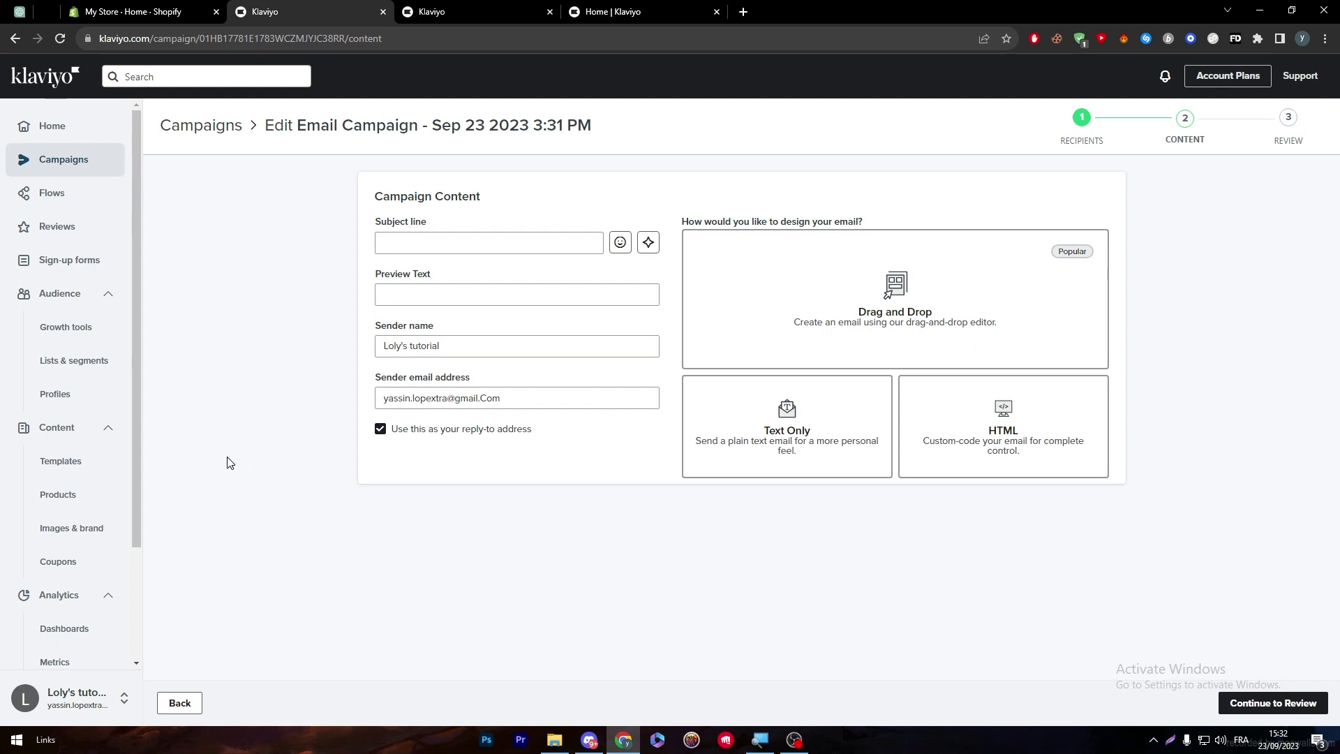
Step: Switch back to the Shopify store admin while the campaign's Content step waits
{"action": "left_click", "coordinate": [158, 10]}
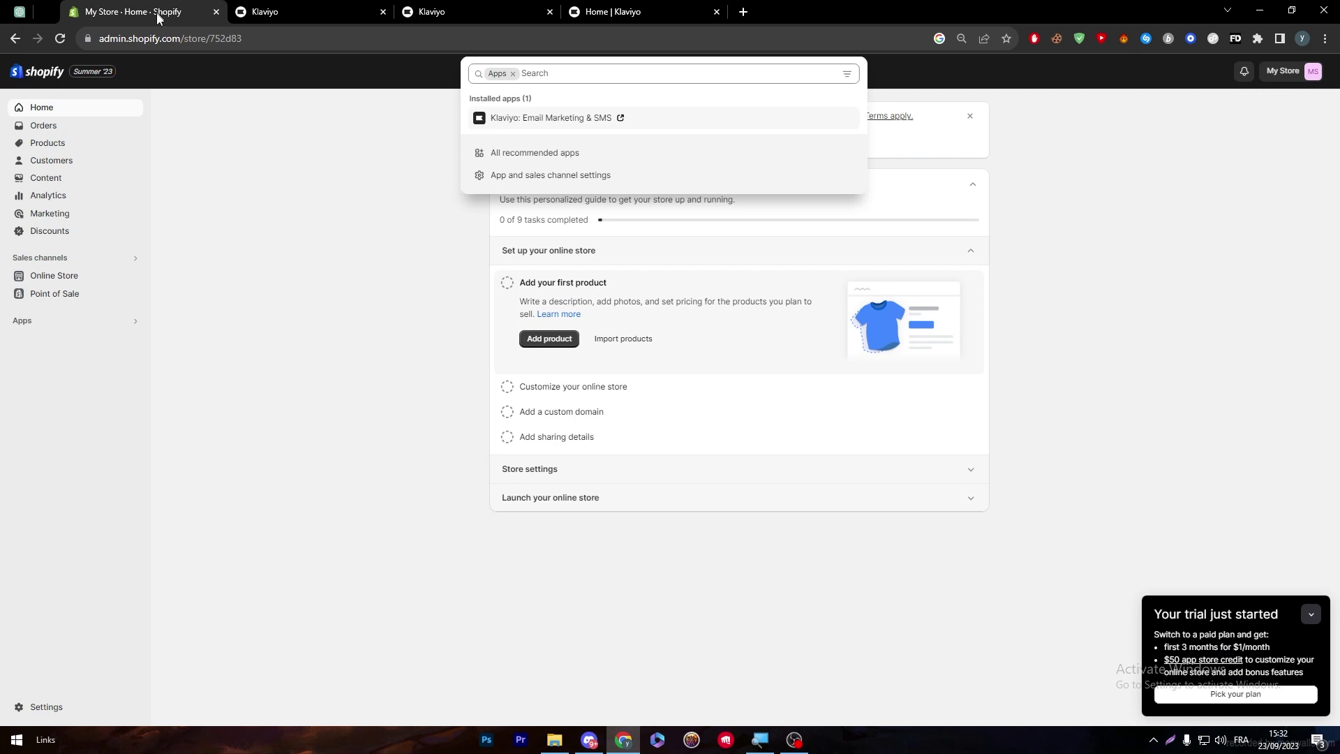
Step: Dismiss the Shopify apps search results and return to the Klaviyo campaign's Content step
{"action": "left_click", "coordinate": [281, 296]}
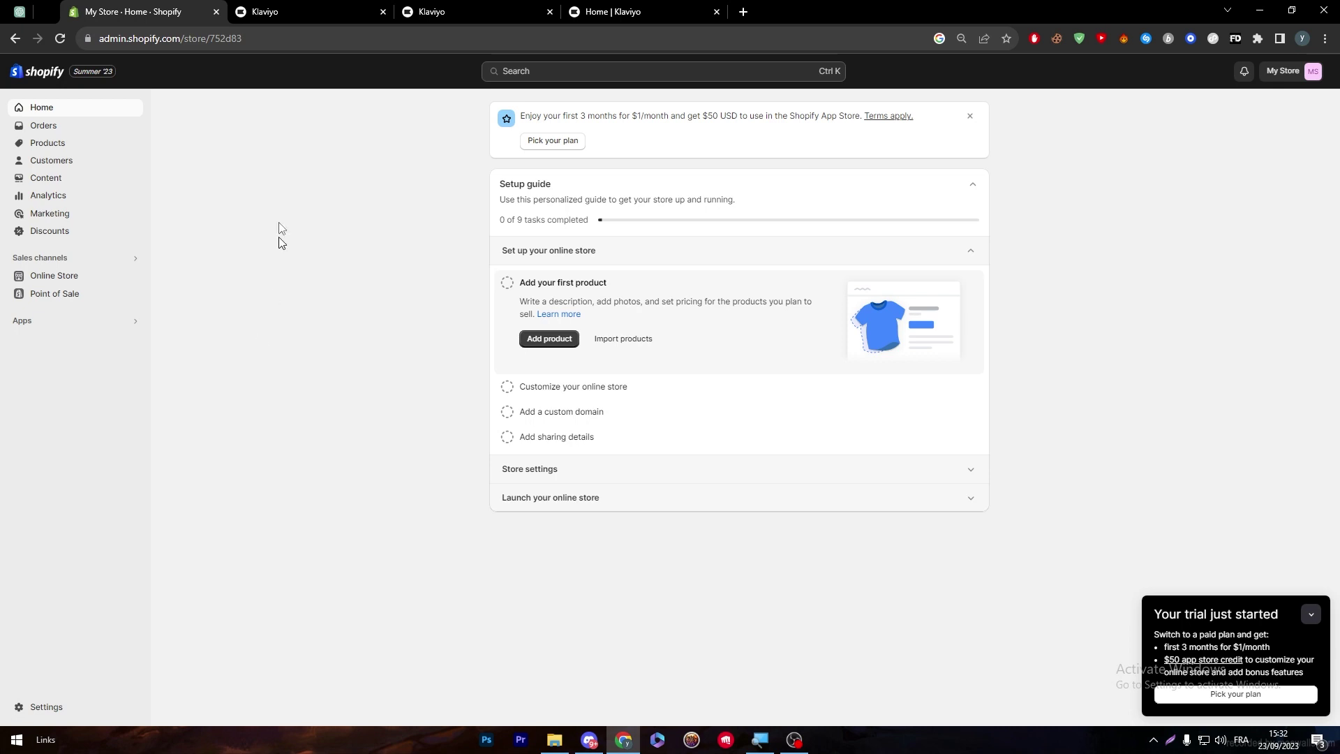
{"action": "key", "text": "ctrl+Tab"}
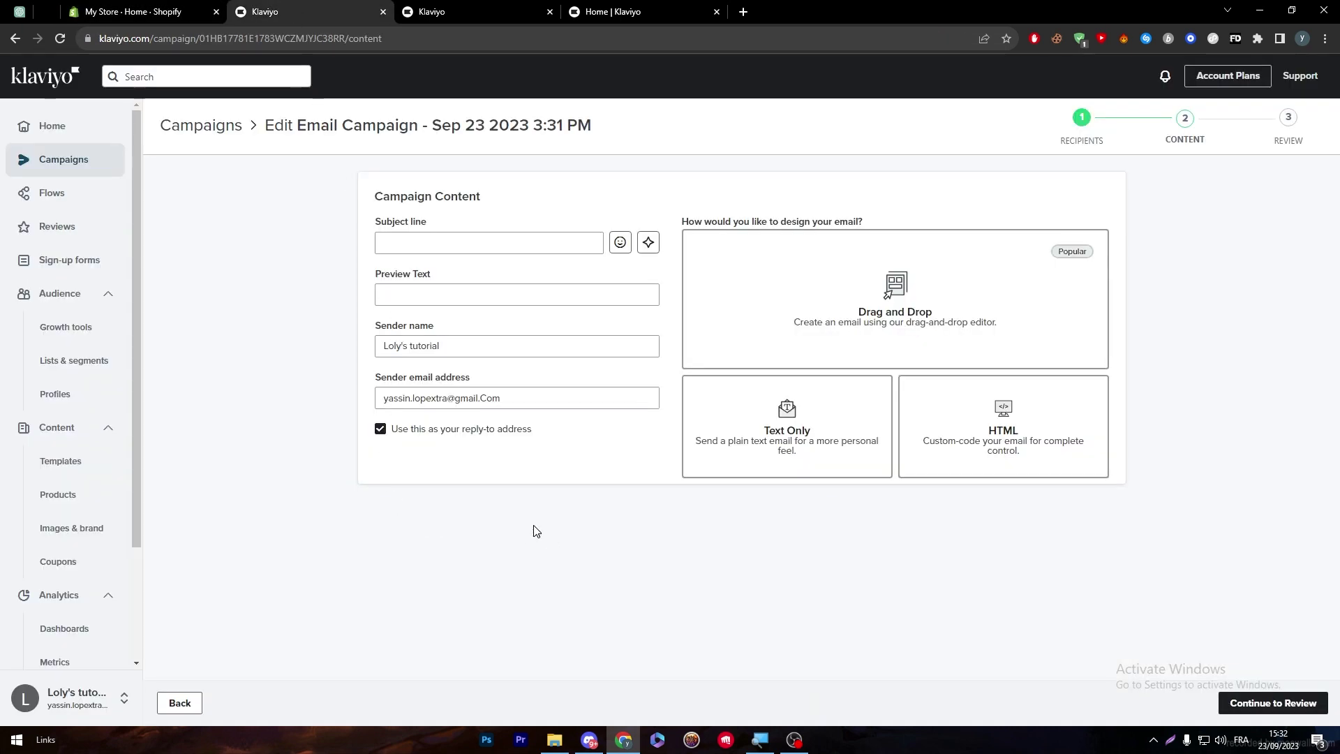